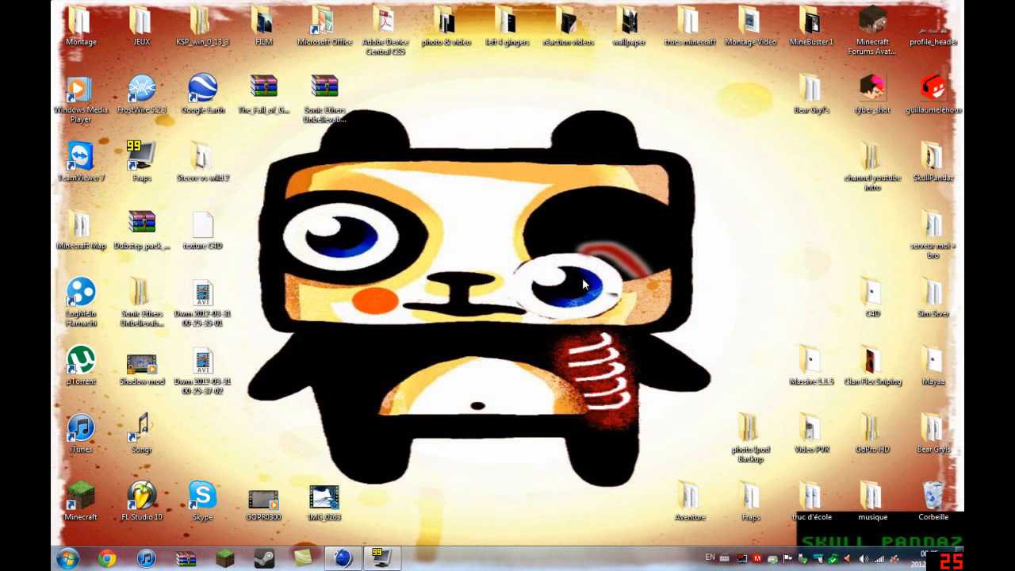
Switch to the open Cinema 4D window.
{"action": "left_click", "coordinate": [343, 558]}
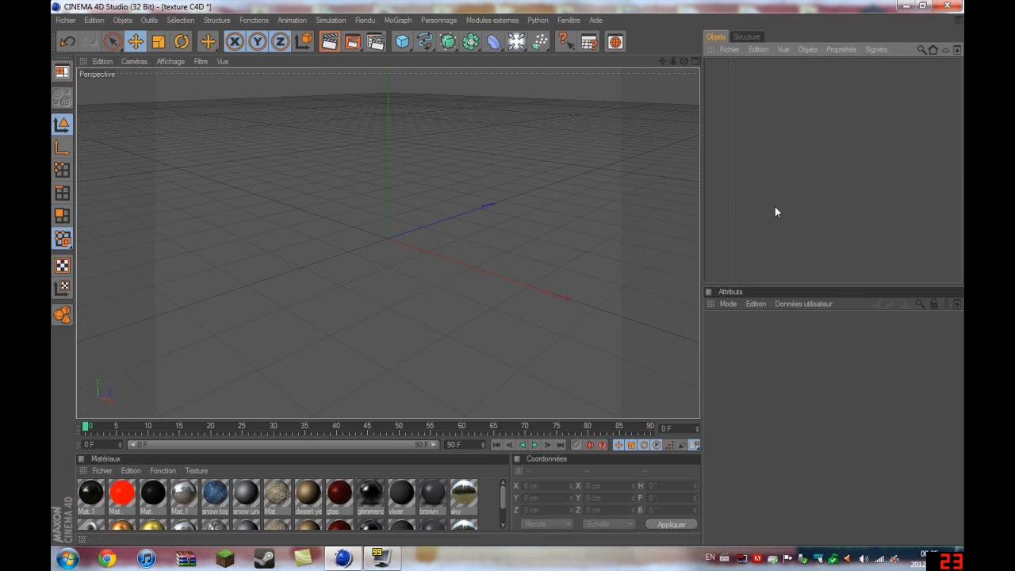
{"action": "left_click_drag", "start_coordinate": [718, 131], "coordinate": [876, 233]}
{"action": "left_click_drag", "start_coordinate": [718, 96], "coordinate": [884, 234]}
{"action": "left_click", "coordinate": [398, 21]}
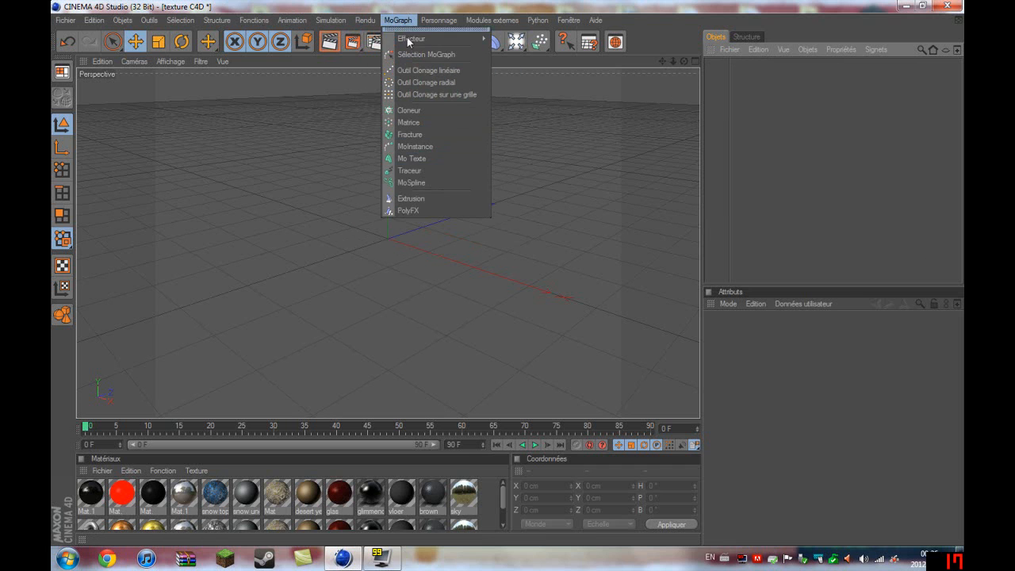
{"action": "left_click", "coordinate": [774, 183]}
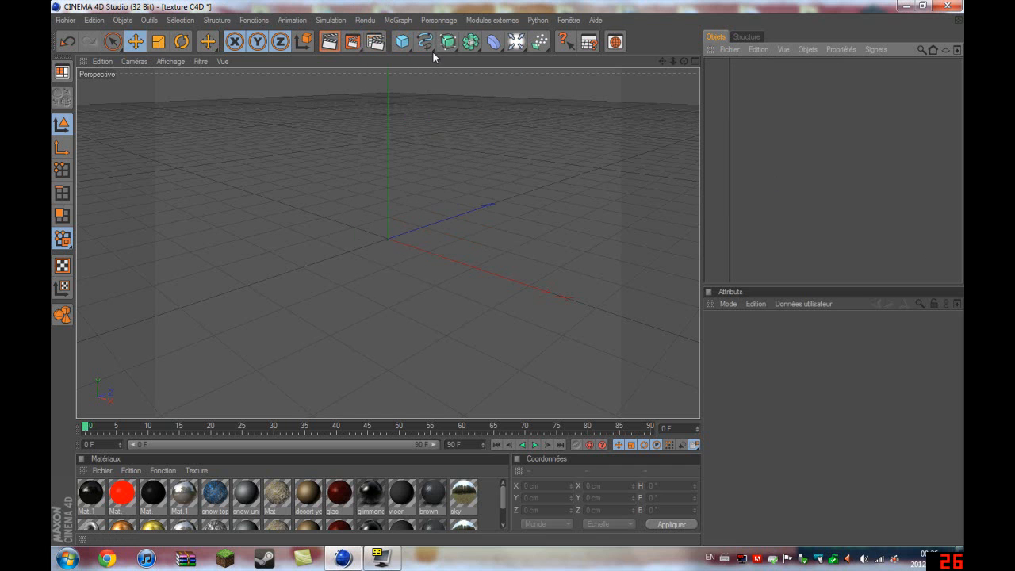
{"action": "left_click", "coordinate": [402, 42]}
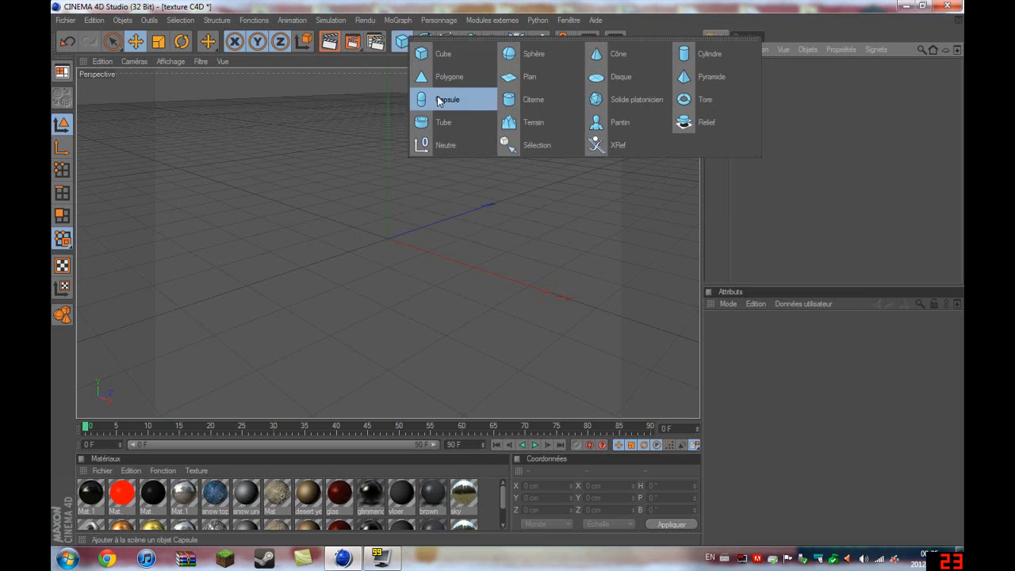
Add a MoGraph text object (Mo Texte) to the empty scene.
{"action": "left_click", "coordinate": [399, 20]}
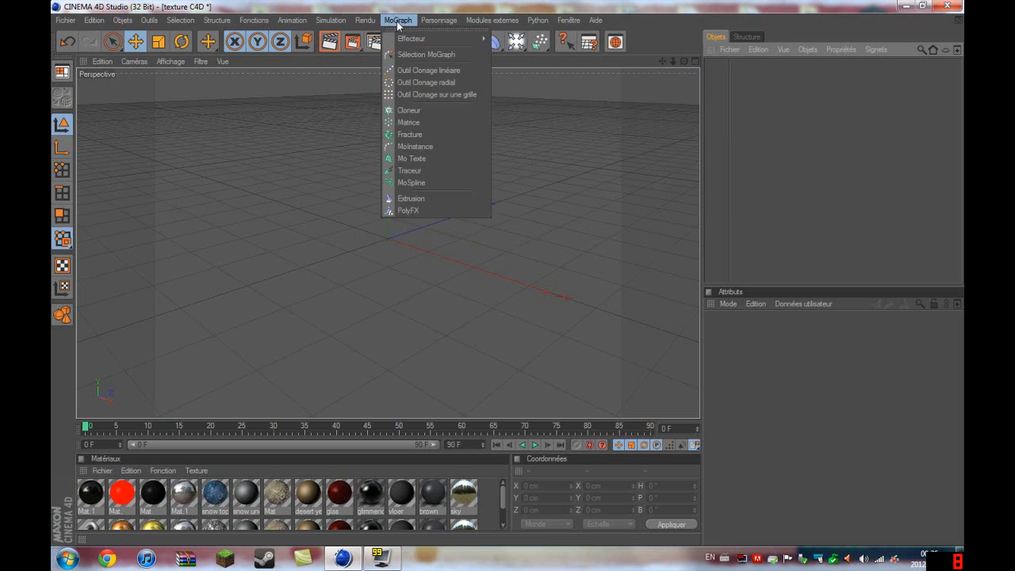
{"action": "left_click", "coordinate": [441, 161]}
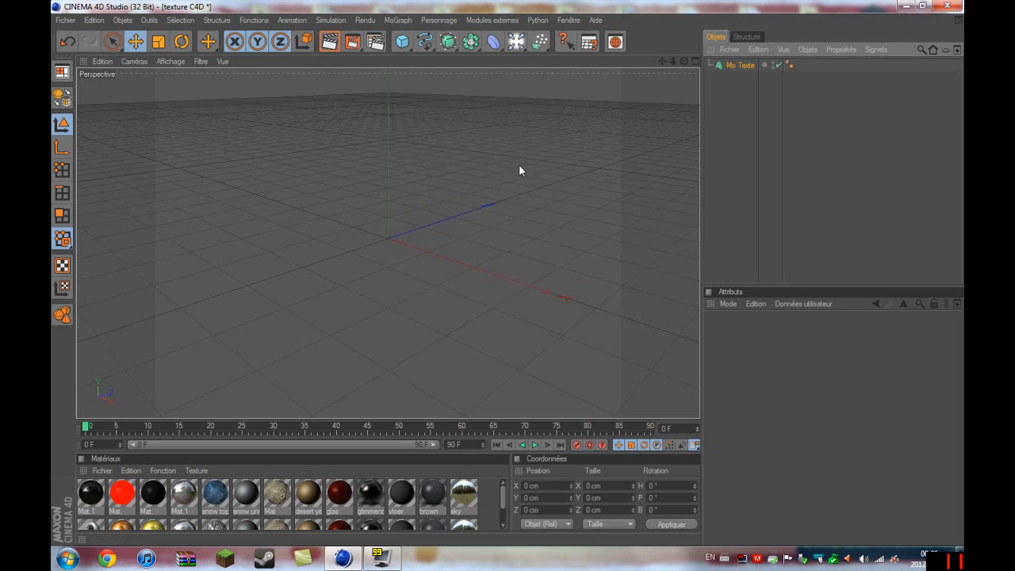
{"action": "left_click_drag", "start_coordinate": [683, 62], "coordinate": [652, 79]}
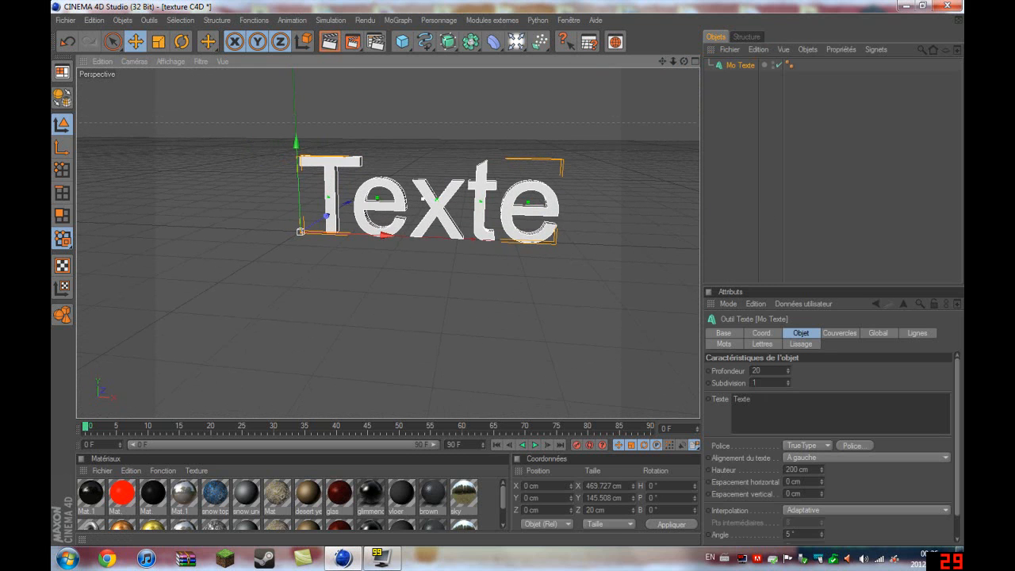
Replace the text object's default wording with "Tutoriel".
{"action": "left_click", "coordinate": [742, 399]}
{"action": "double_click", "coordinate": [741, 399]}
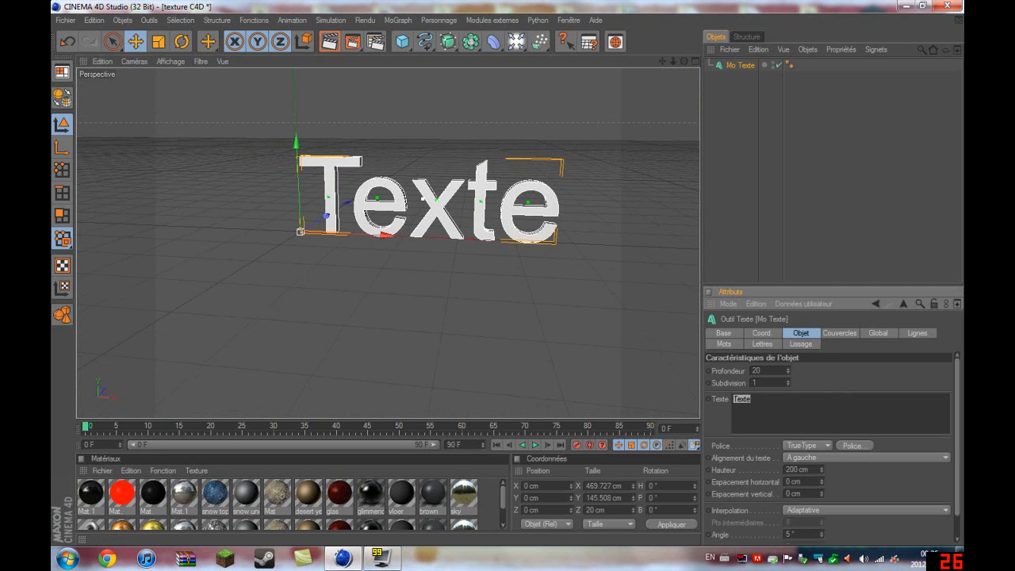
{"action": "key", "text": "BackSpace"}
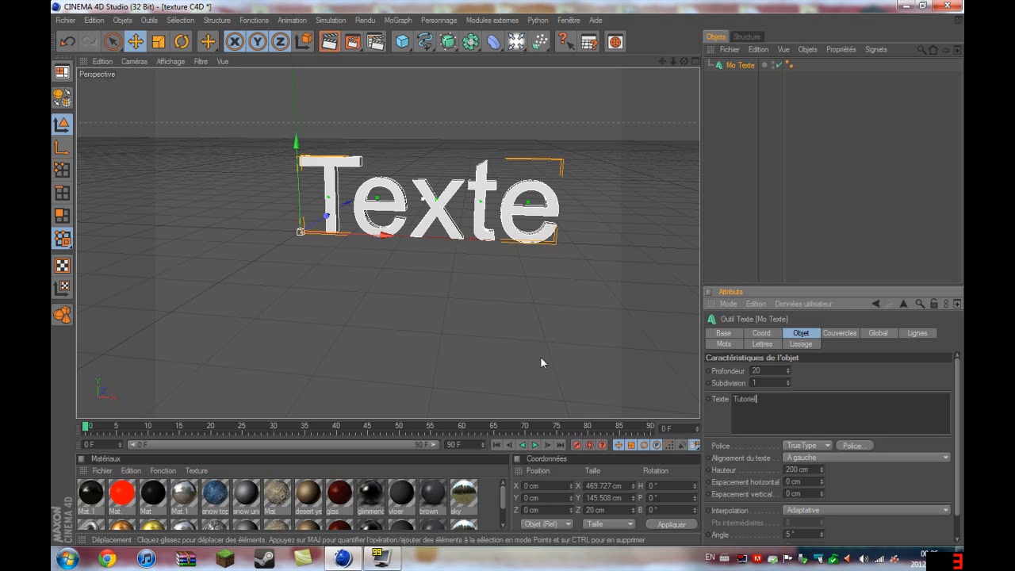
{"action": "left_click", "coordinate": [841, 387]}
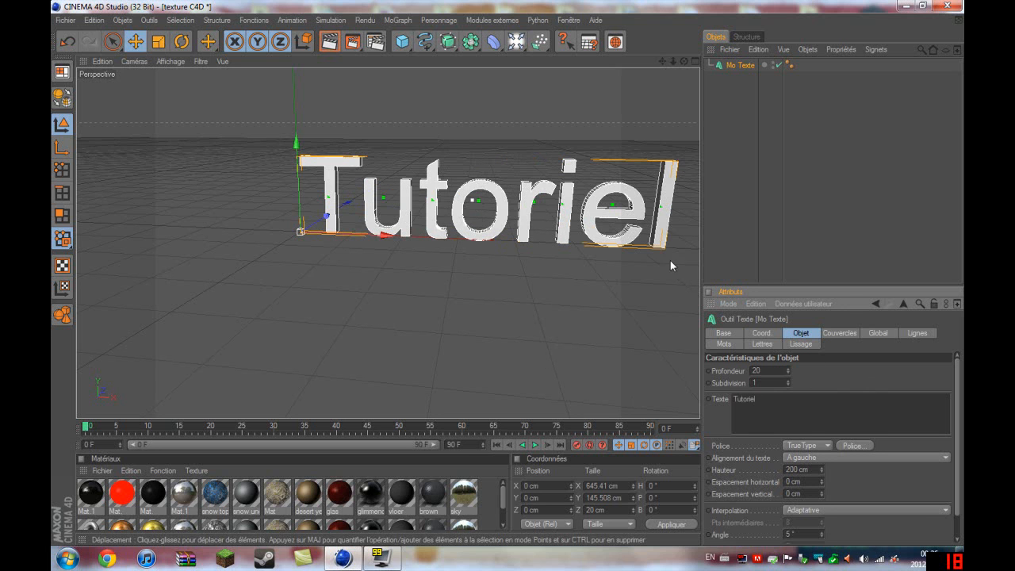
Set the extrusion depth (Profondeur) of the "Tutoriel" text to 150, then deselect the text.
{"action": "left_click_drag", "start_coordinate": [662, 60], "coordinate": [597, 67]}
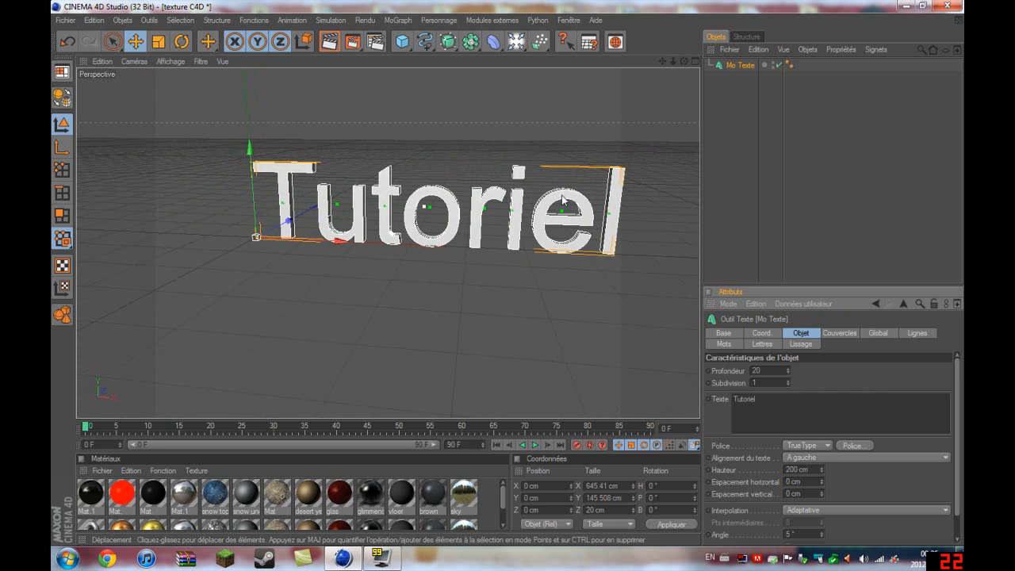
{"action": "left_click_drag", "start_coordinate": [762, 370], "coordinate": [376, 338]}
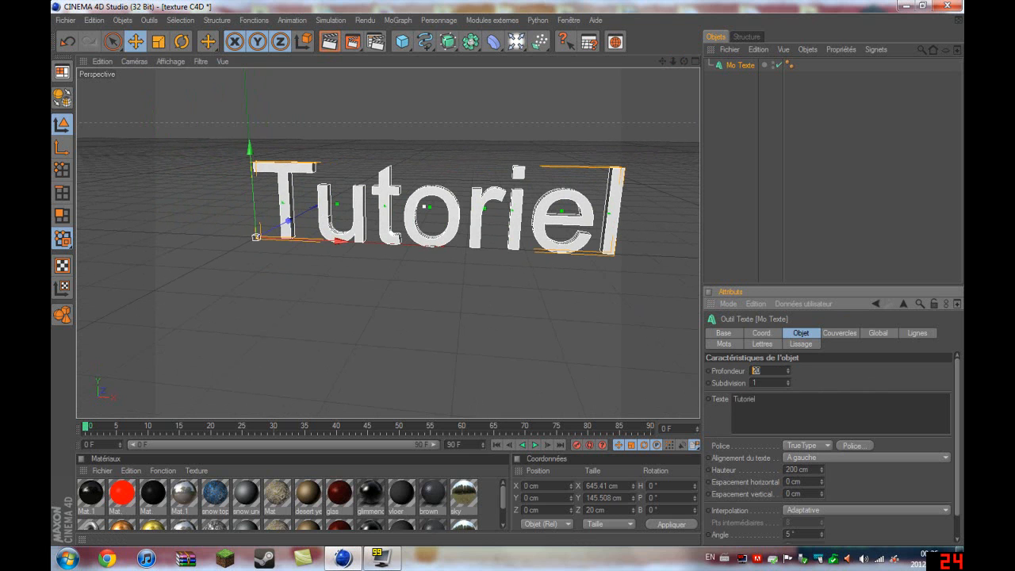
{"action": "key", "text": "Return"}
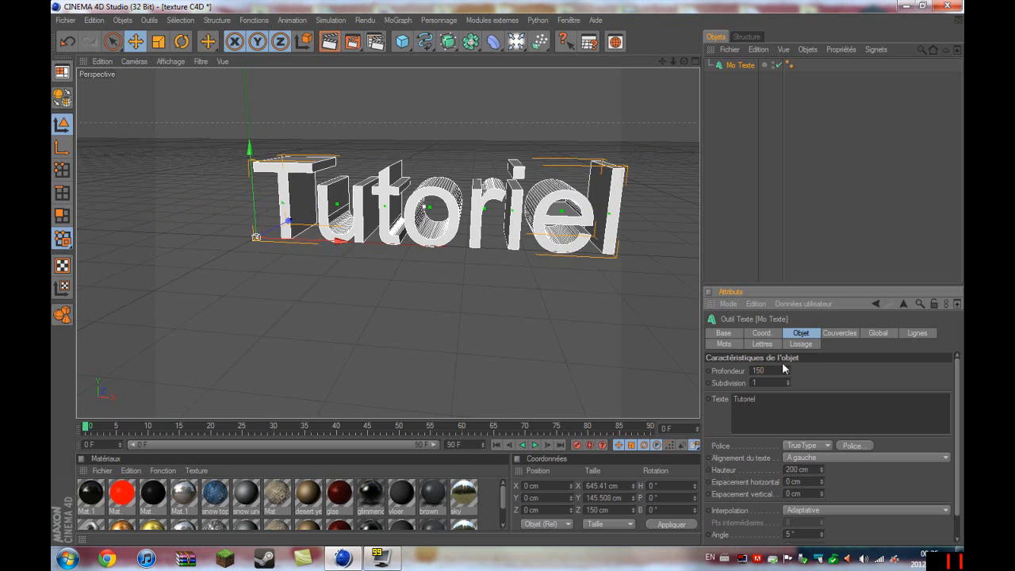
{"action": "left_click", "coordinate": [746, 238]}
{"action": "left_click_drag", "start_coordinate": [683, 61], "coordinate": [648, 98]}
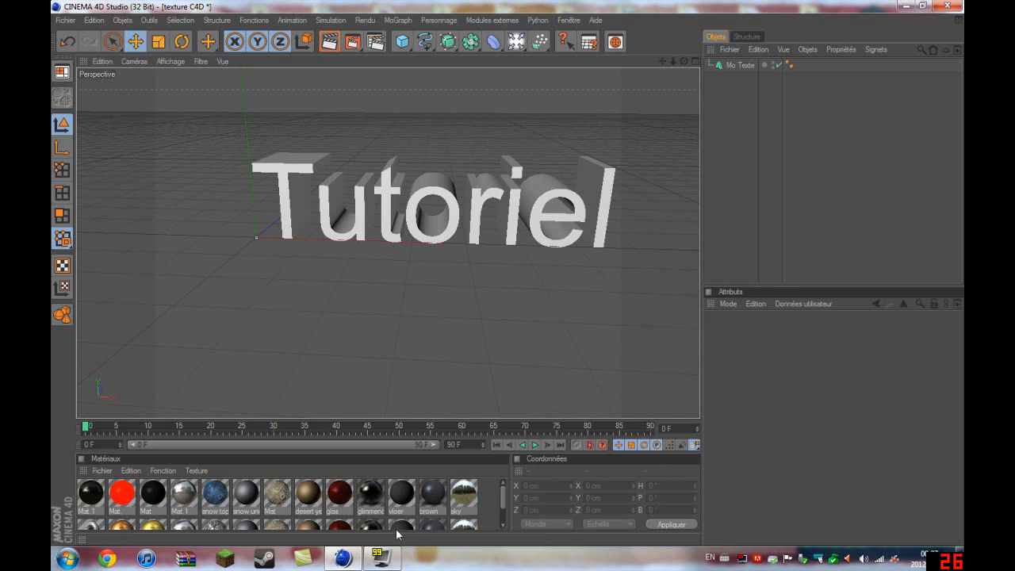
Apply the Brass material to the "Tutoriel" text.
{"action": "scroll", "coordinate": [264, 501], "scroll_direction": "down", "scroll_amount": 1}
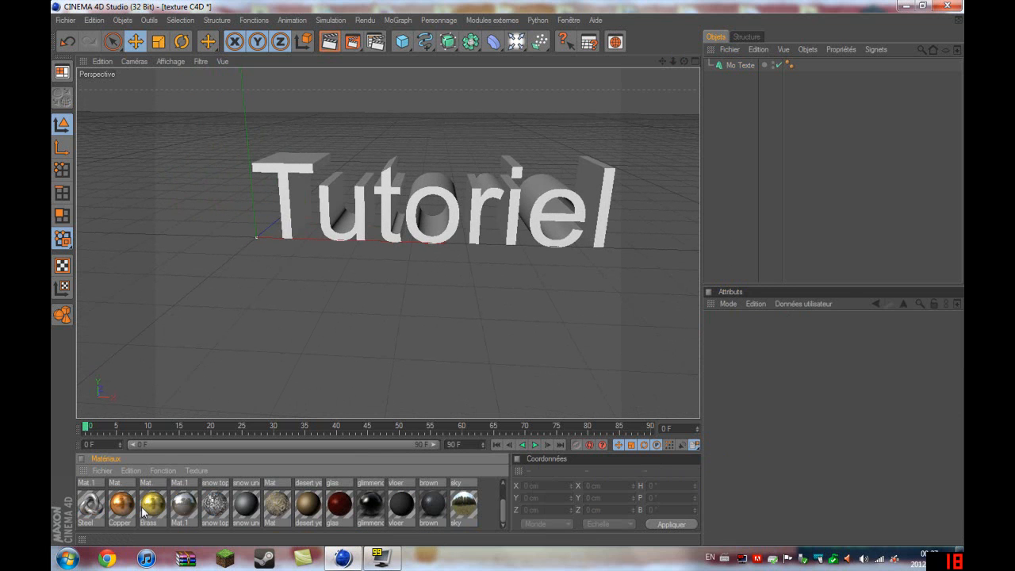
{"action": "left_click", "coordinate": [149, 509]}
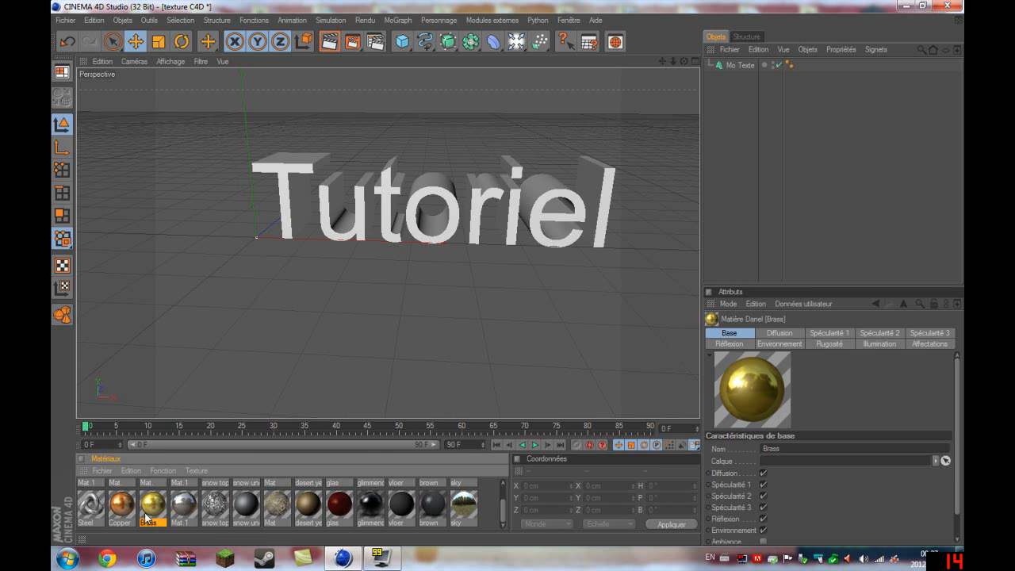
{"action": "left_click_drag", "start_coordinate": [150, 512], "coordinate": [444, 192]}
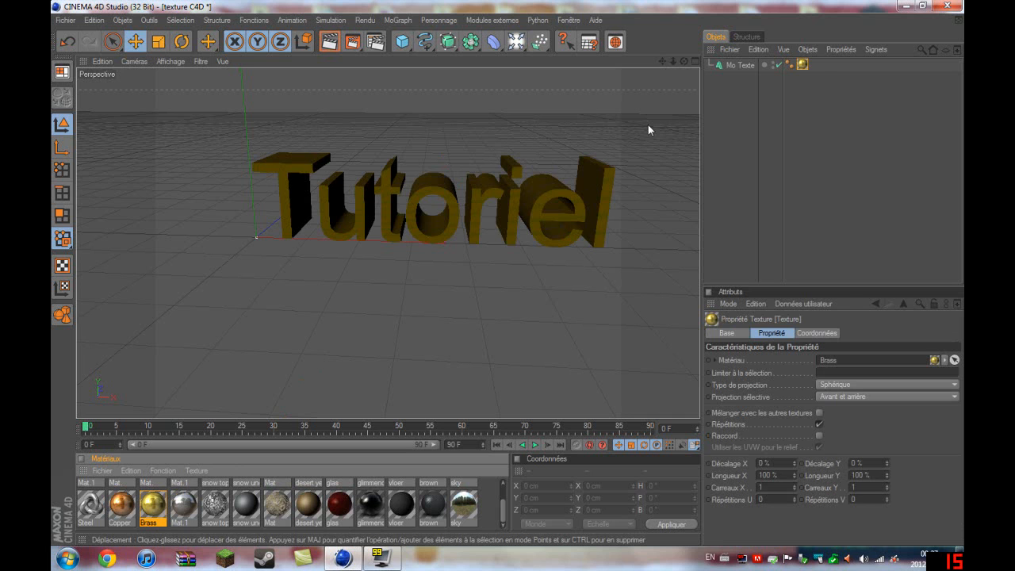
Set the Brass texture's X and Y length to 4 % and its projection type to Frontale.
{"action": "left_click_drag", "start_coordinate": [782, 475], "coordinate": [756, 476]}
{"action": "type", "text": "4"}
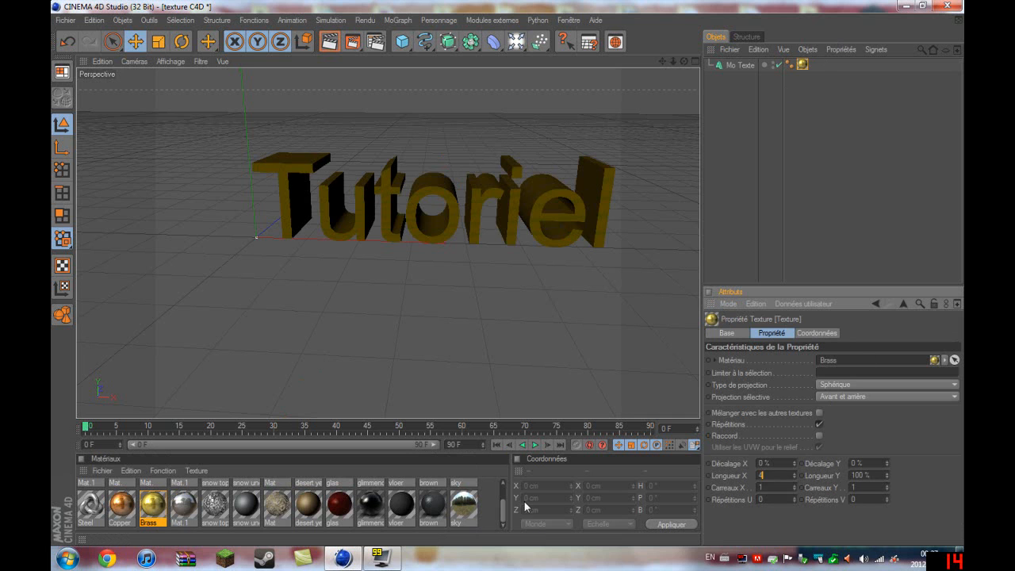
{"action": "key", "text": "Tab"}
{"action": "type", "text": "4"}
{"action": "left_click", "coordinate": [860, 383]}
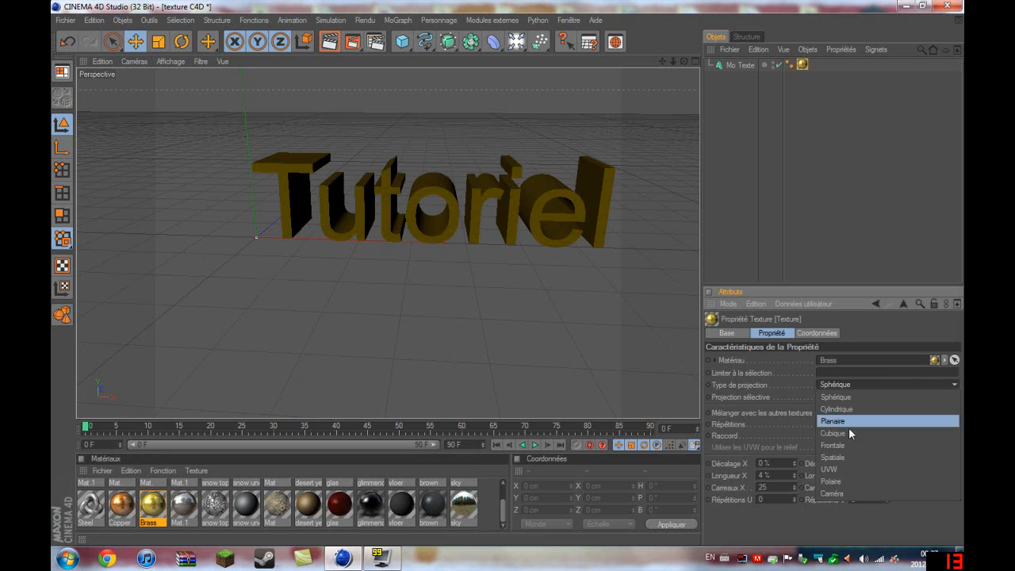
{"action": "left_click", "coordinate": [849, 447]}
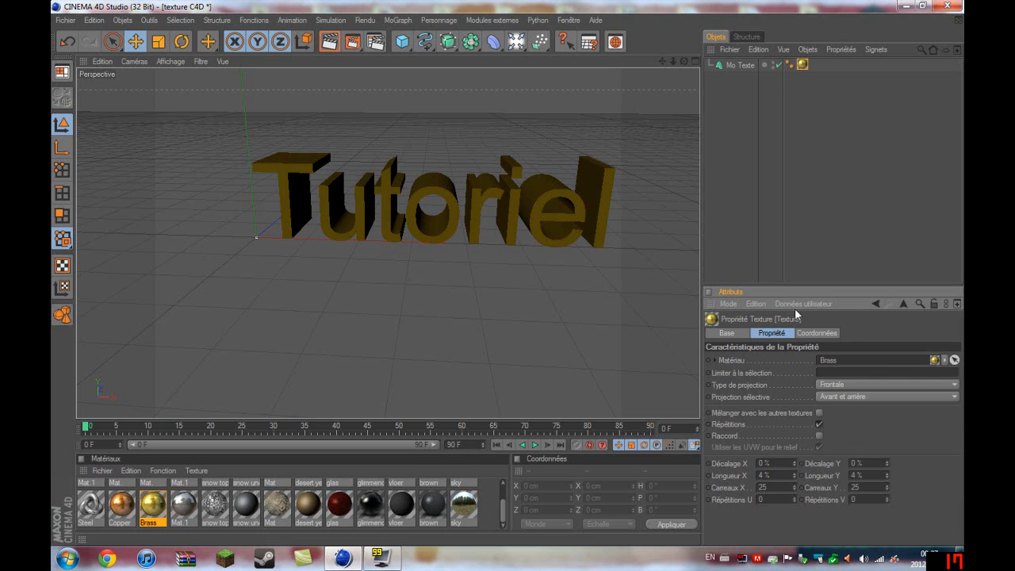
Delete the Brass texture from the text object.
{"action": "left_click", "coordinate": [803, 65]}
{"action": "key", "text": "Delete"}
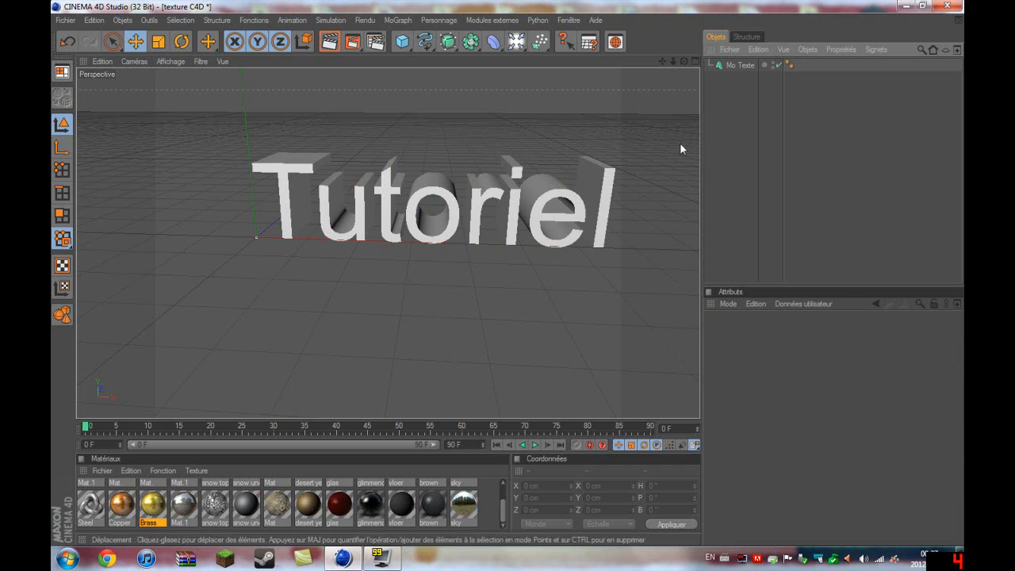
Create a new material and set its colour to pure red (R 255, V 0, B 0).
{"action": "left_click", "coordinate": [738, 66]}
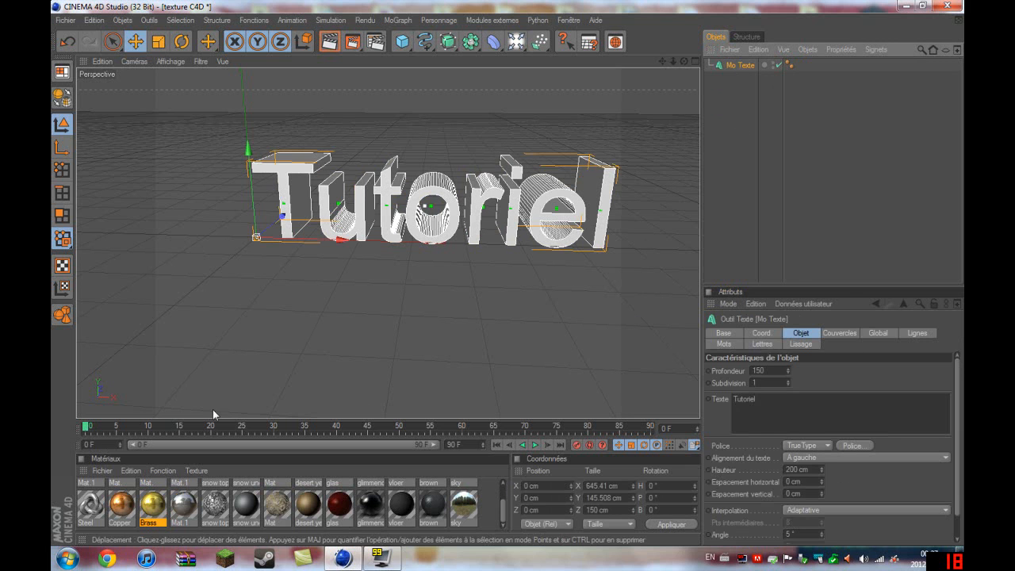
{"action": "left_click", "coordinate": [103, 471]}
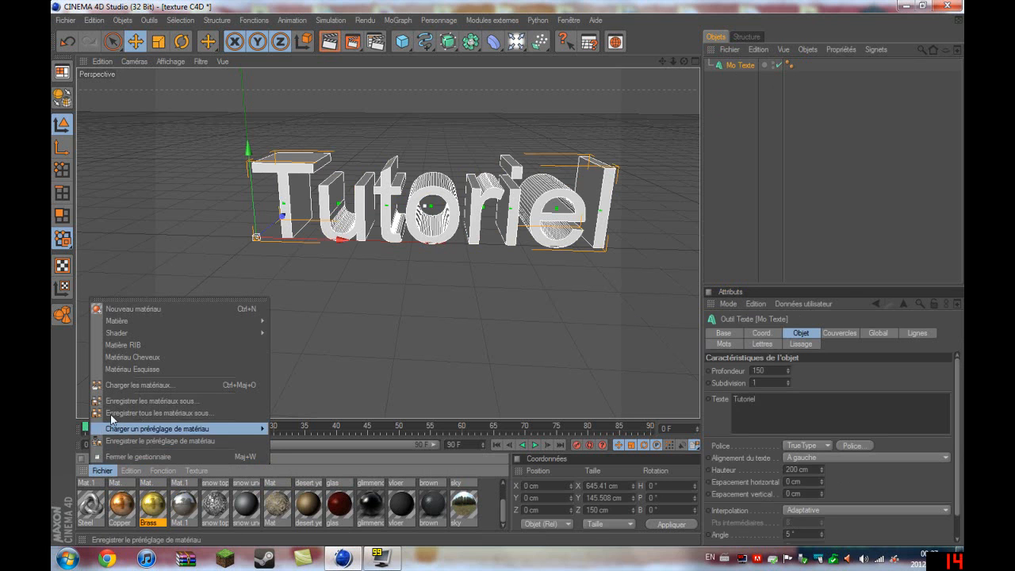
{"action": "left_click", "coordinate": [124, 306]}
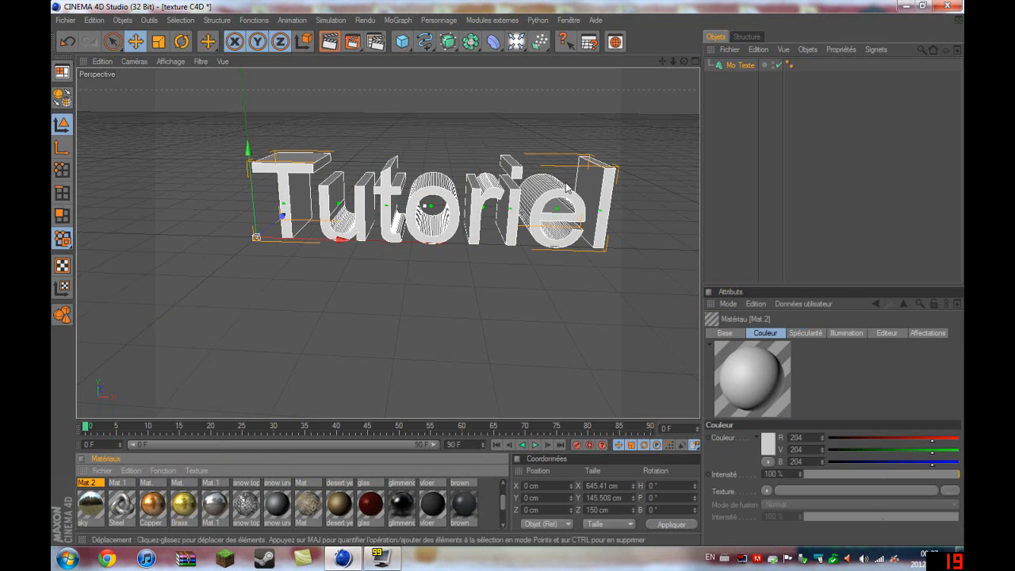
{"action": "left_click", "coordinate": [749, 372]}
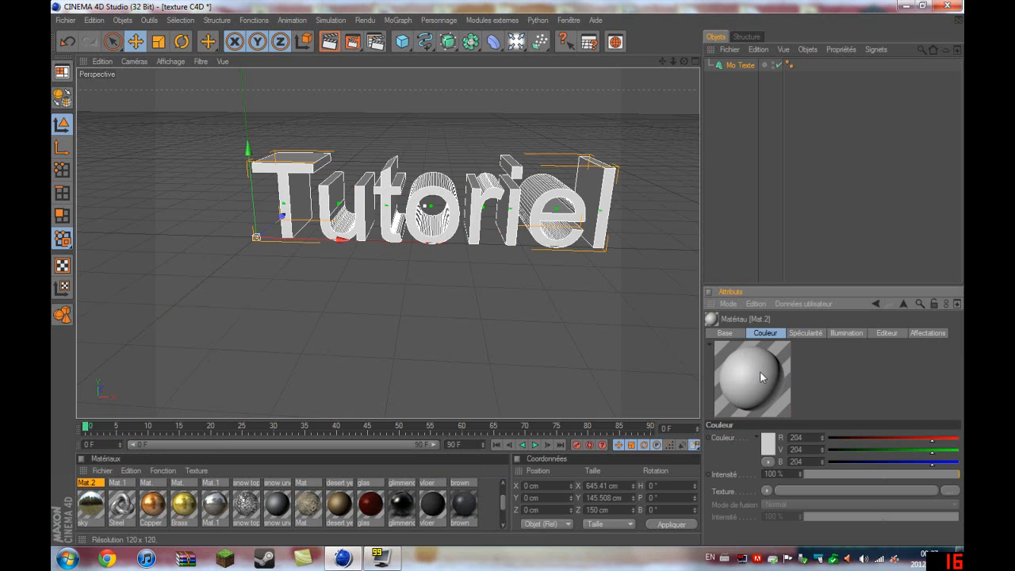
{"action": "left_click", "coordinate": [768, 444]}
{"action": "left_click_drag", "start_coordinate": [700, 412], "coordinate": [780, 401]}
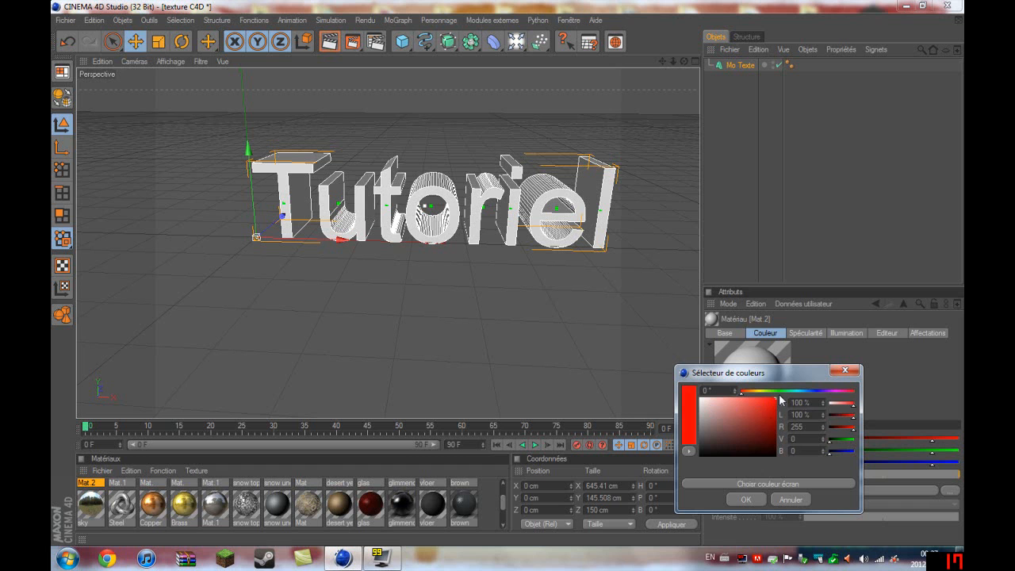
{"action": "left_click", "coordinate": [746, 497]}
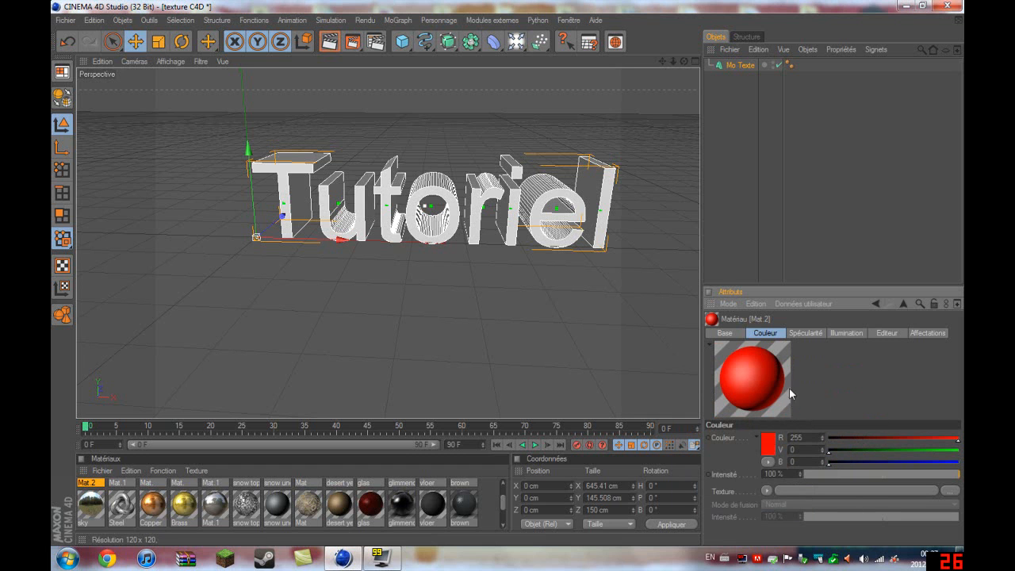
Review the red material's Spécularité, Illumination and Affectations settings and return to its basic properties.
{"action": "left_click", "coordinate": [806, 334]}
{"action": "left_click", "coordinate": [842, 336]}
{"action": "left_click", "coordinate": [923, 336]}
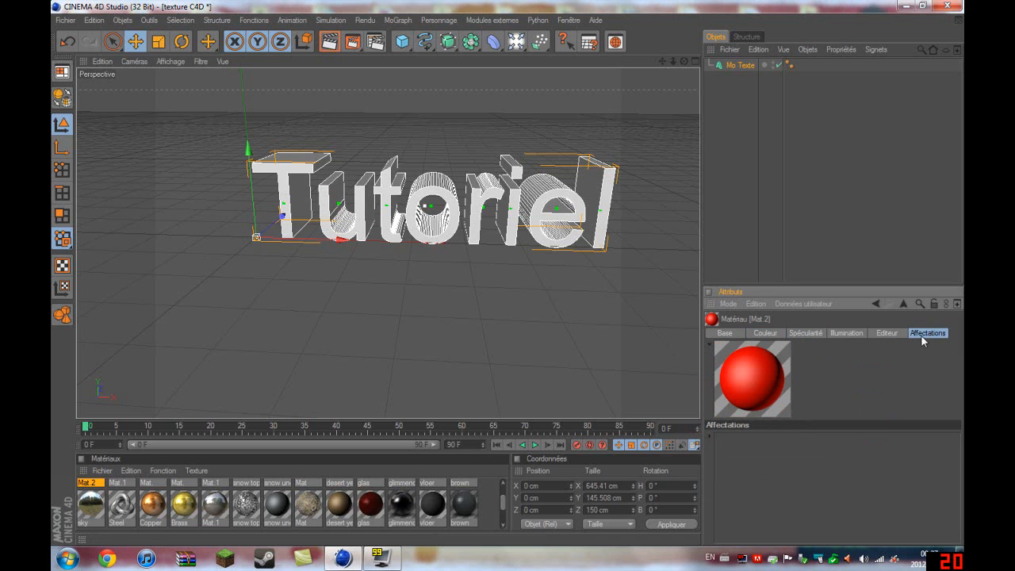
{"action": "left_click", "coordinate": [724, 334]}
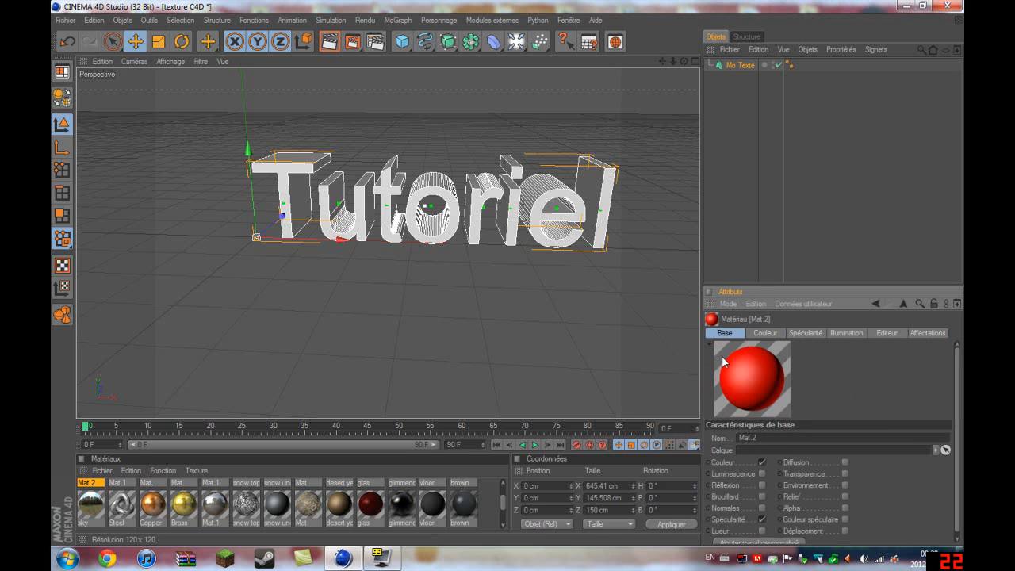
Try the Transparence, Réflexion and Luminescence channels on the red material one at a time, switching each off again.
{"action": "left_click", "coordinate": [845, 469]}
{"action": "left_click", "coordinate": [845, 480]}
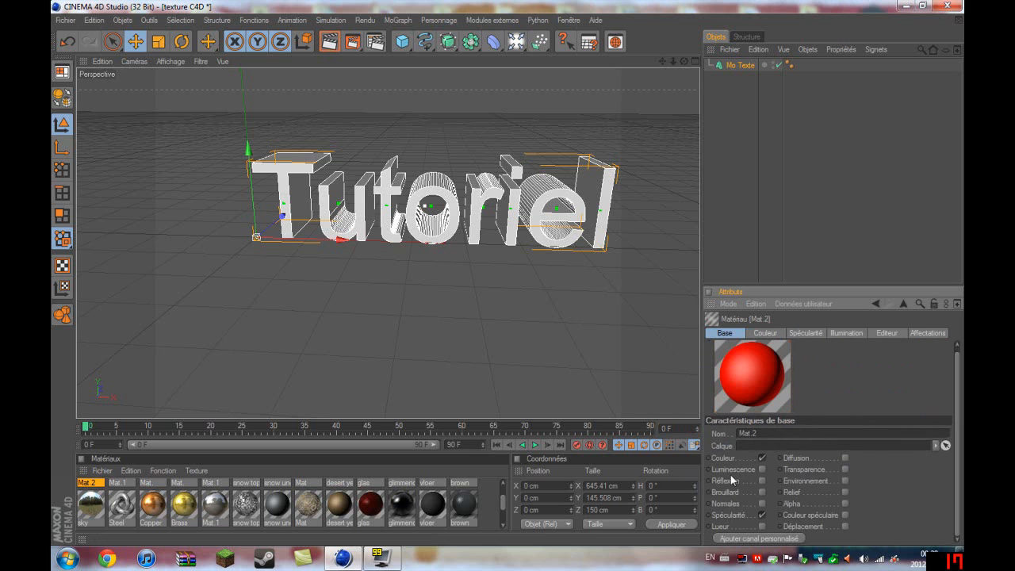
{"action": "left_click", "coordinate": [762, 481]}
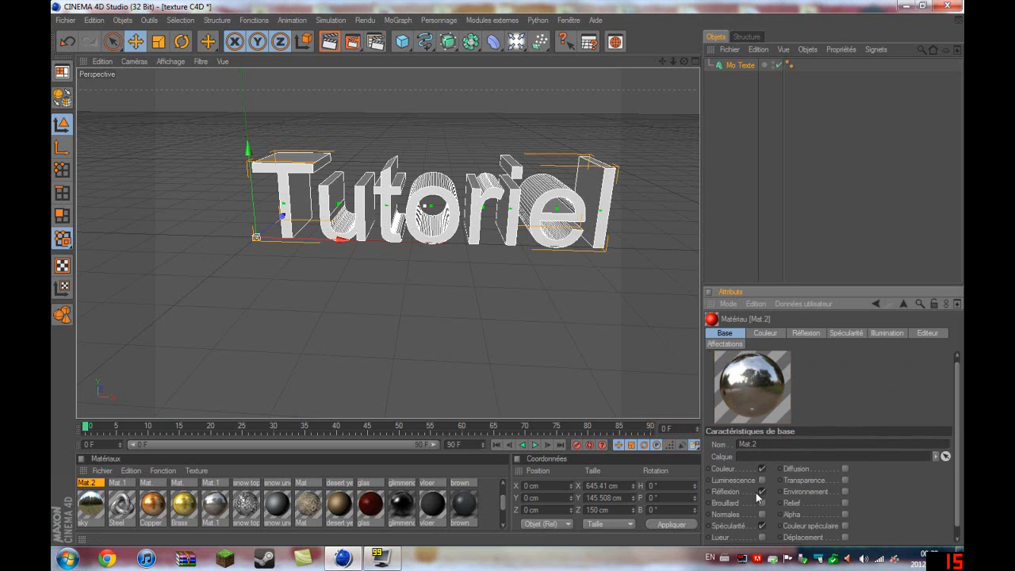
{"action": "left_click", "coordinate": [763, 491]}
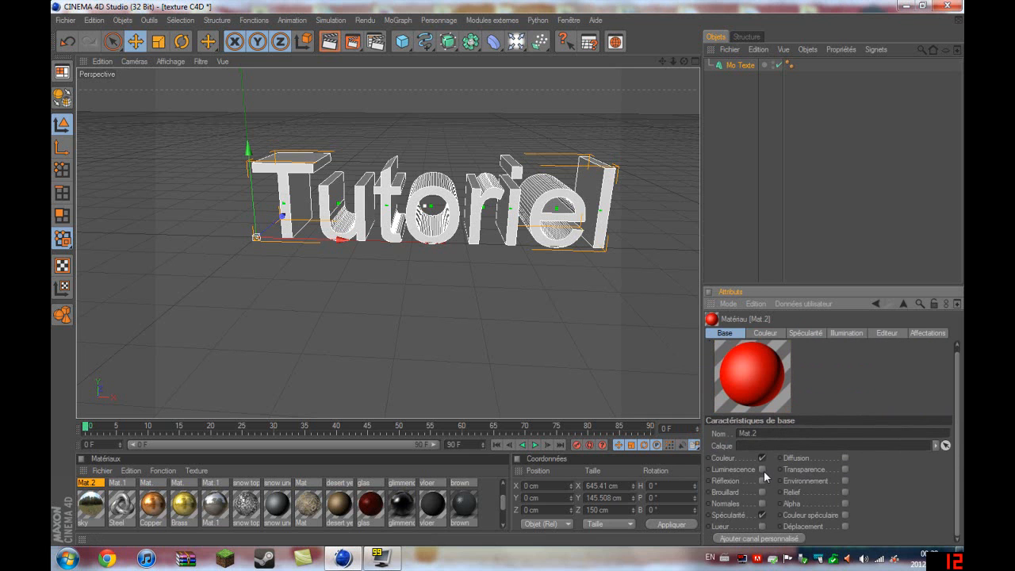
{"action": "left_click", "coordinate": [763, 470]}
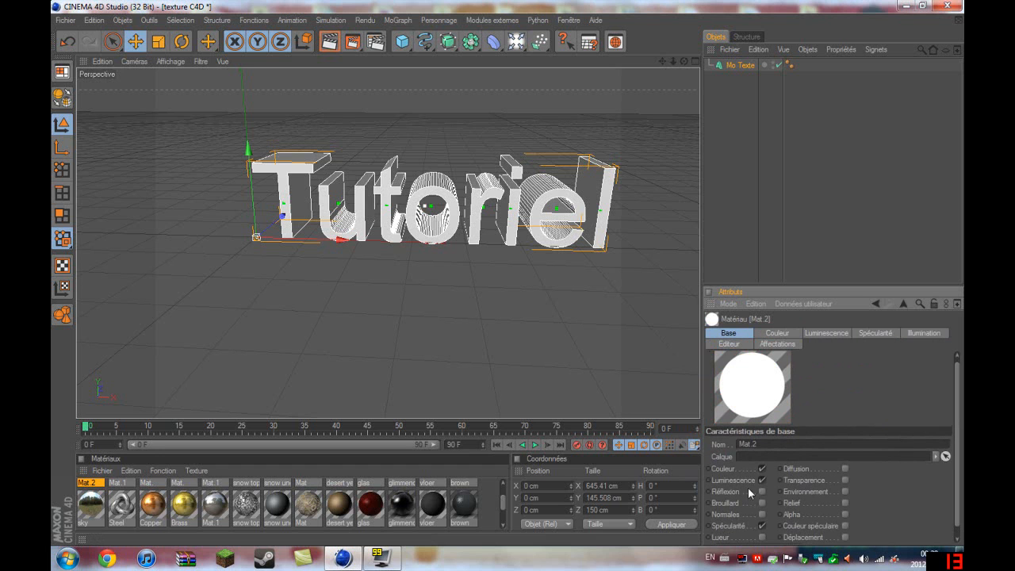
{"action": "scroll", "coordinate": [794, 435], "scroll_direction": "down", "scroll_amount": 1}
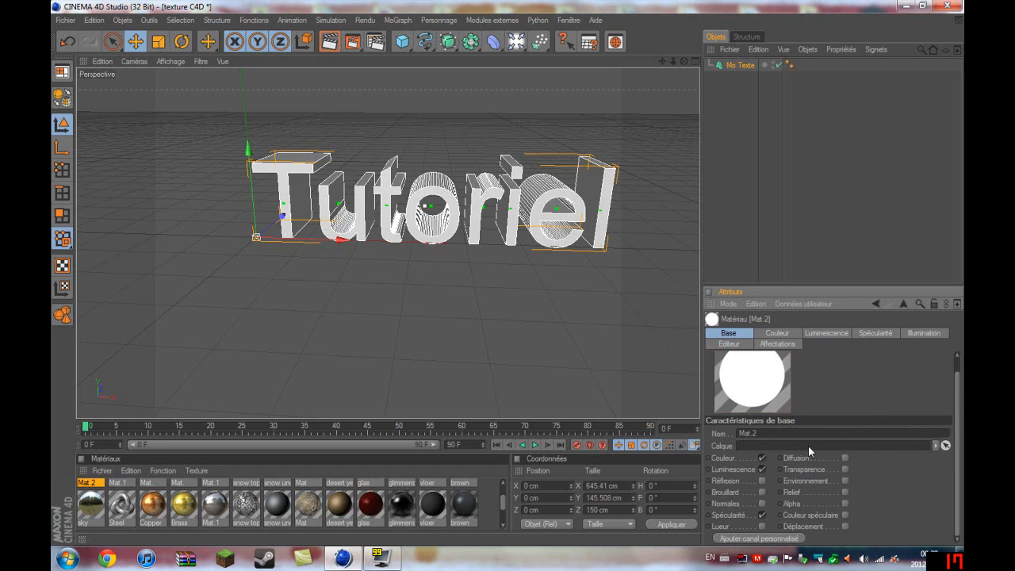
{"action": "left_click", "coordinate": [763, 469]}
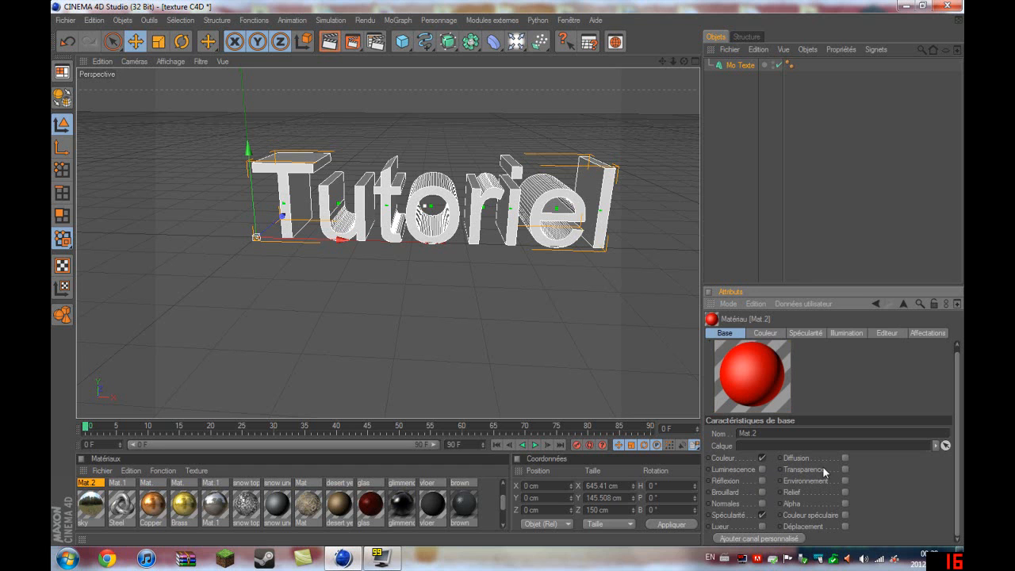
Enable the Réflexion channel on the red material.
{"action": "left_click", "coordinate": [763, 480]}
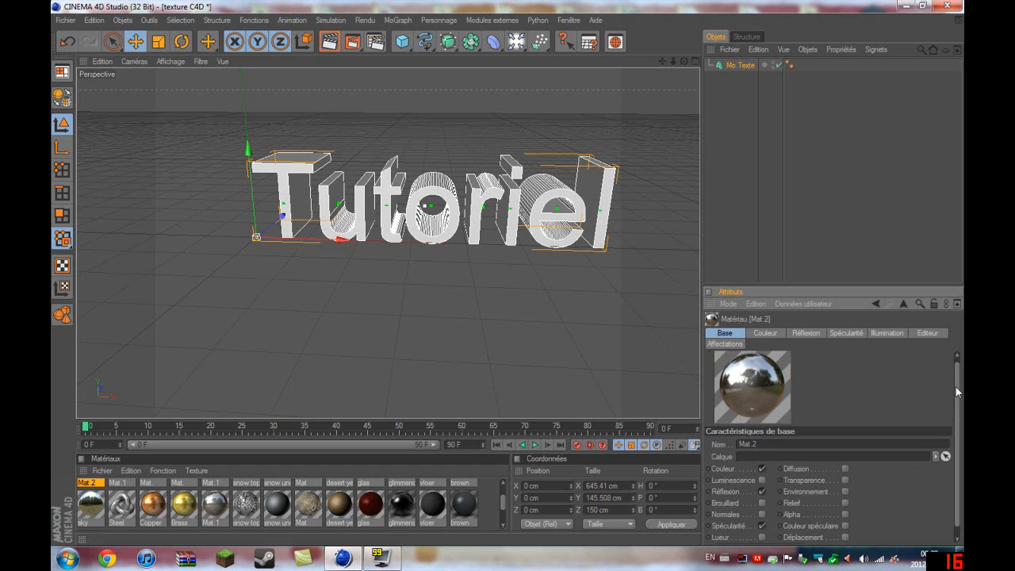
{"action": "left_click_drag", "start_coordinate": [956, 392], "coordinate": [943, 428]}
{"action": "scroll", "coordinate": [797, 422], "scroll_direction": "up", "scroll_amount": 1}
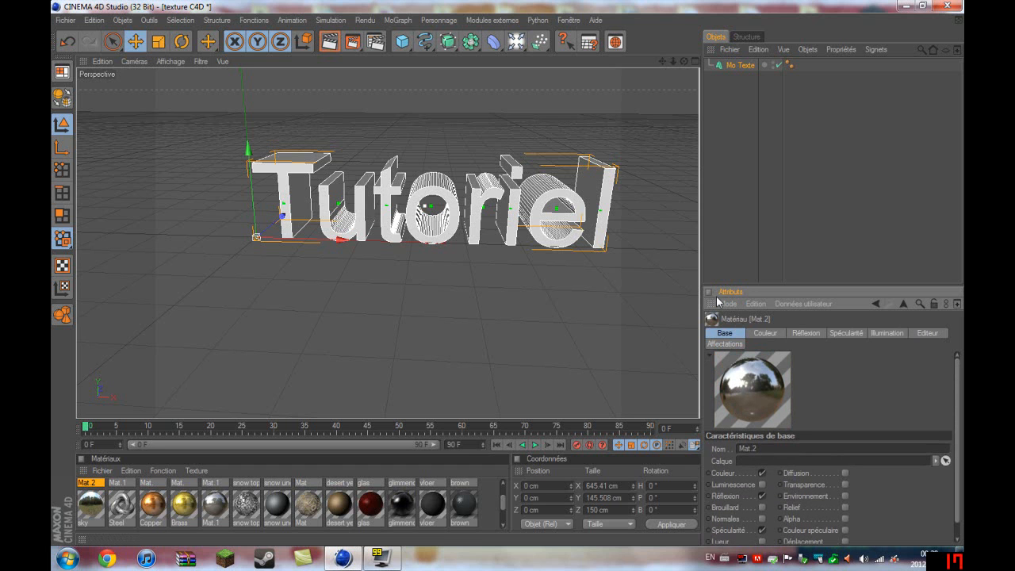
{"action": "left_click", "coordinate": [957, 304]}
{"action": "left_click_drag", "start_coordinate": [880, 185], "coordinate": [666, 173]}
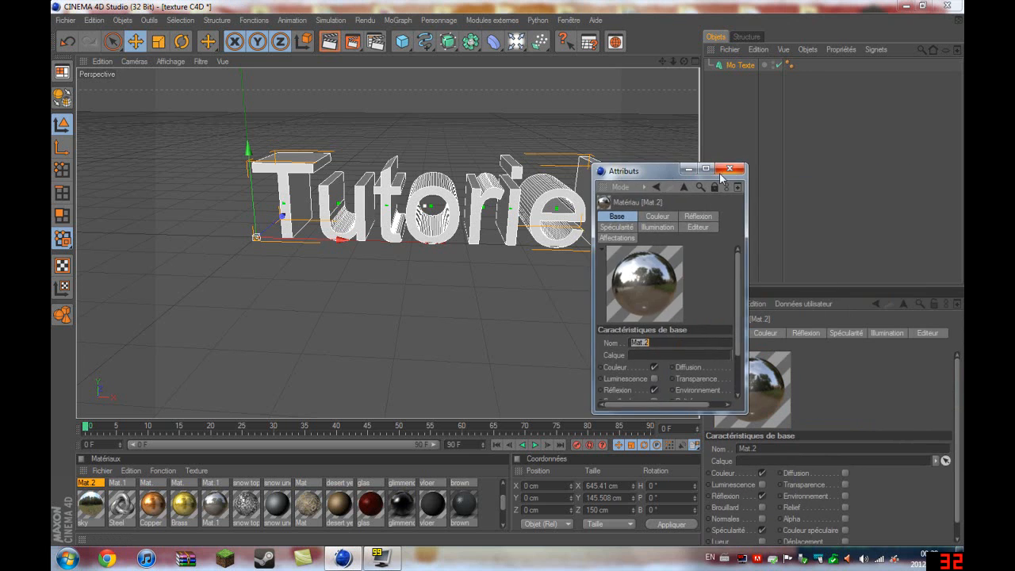
{"action": "scroll", "coordinate": [724, 318], "scroll_direction": "down", "scroll_amount": 3}
{"action": "scroll", "coordinate": [724, 318], "scroll_direction": "up", "scroll_amount": 3}
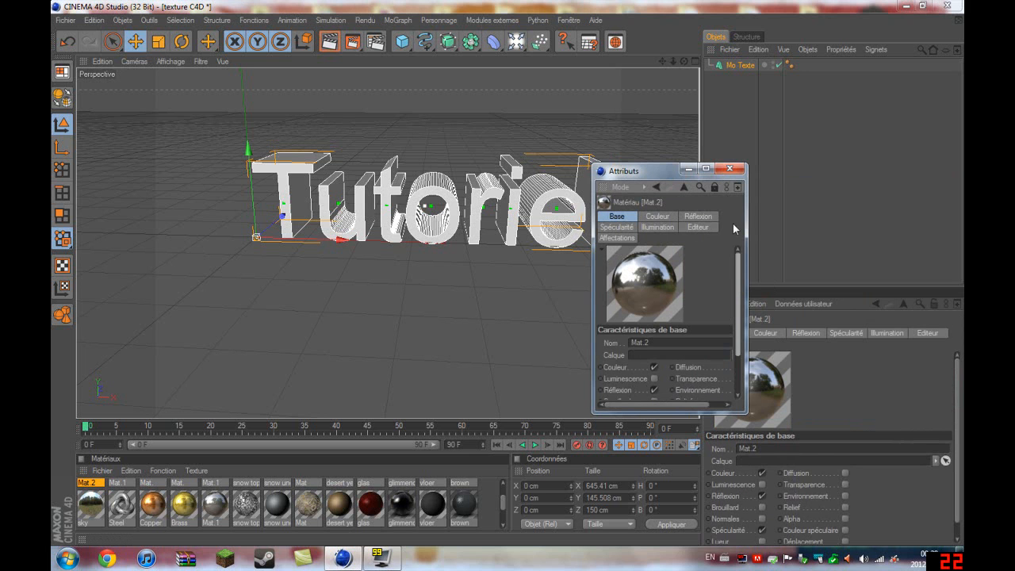
{"action": "left_click", "coordinate": [730, 168]}
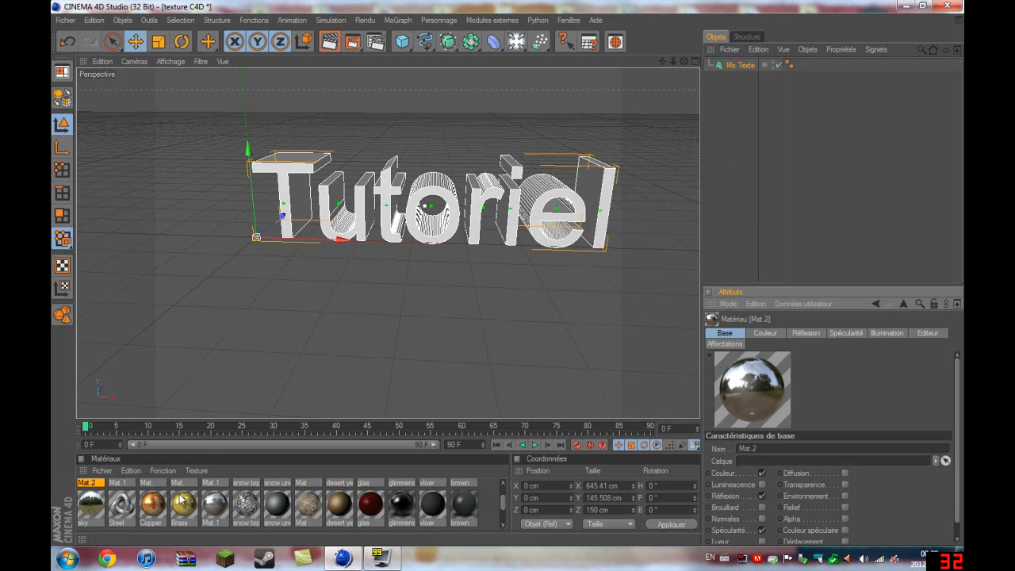
{"action": "double_click", "coordinate": [184, 498]}
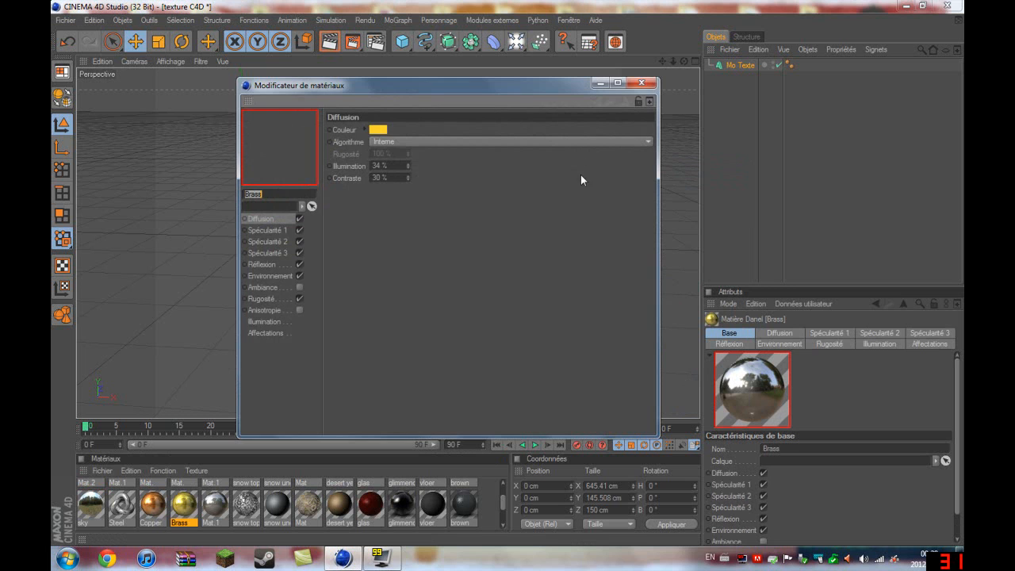
{"action": "left_click", "coordinate": [641, 83]}
{"action": "scroll", "coordinate": [381, 492], "scroll_direction": "up", "scroll_amount": 1}
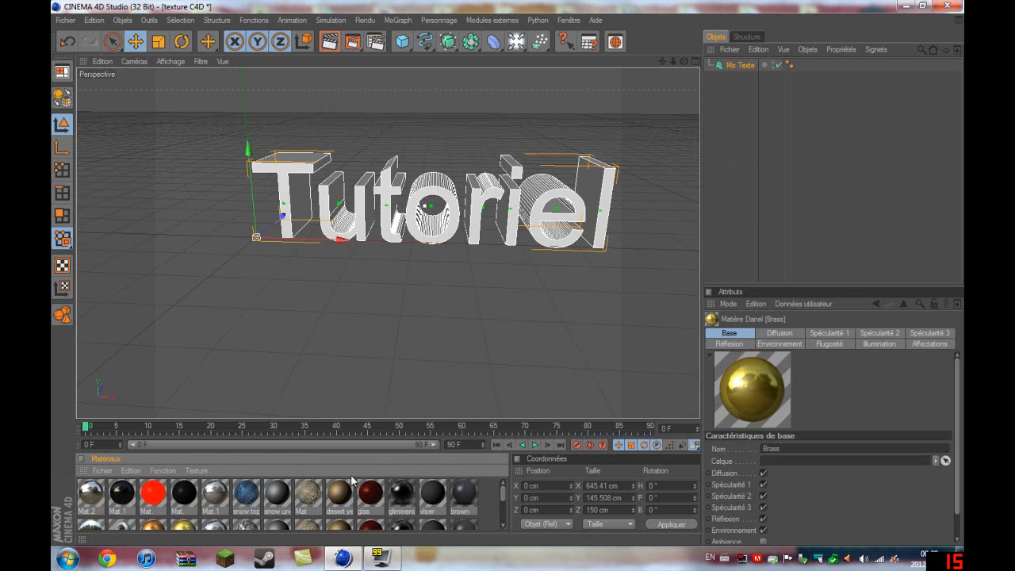
In the material editor, set Mat 2's reflection colour to blue (R 0, V 55, B 255) and its reflection intensity to 93 %.
{"action": "left_click", "coordinate": [90, 493]}
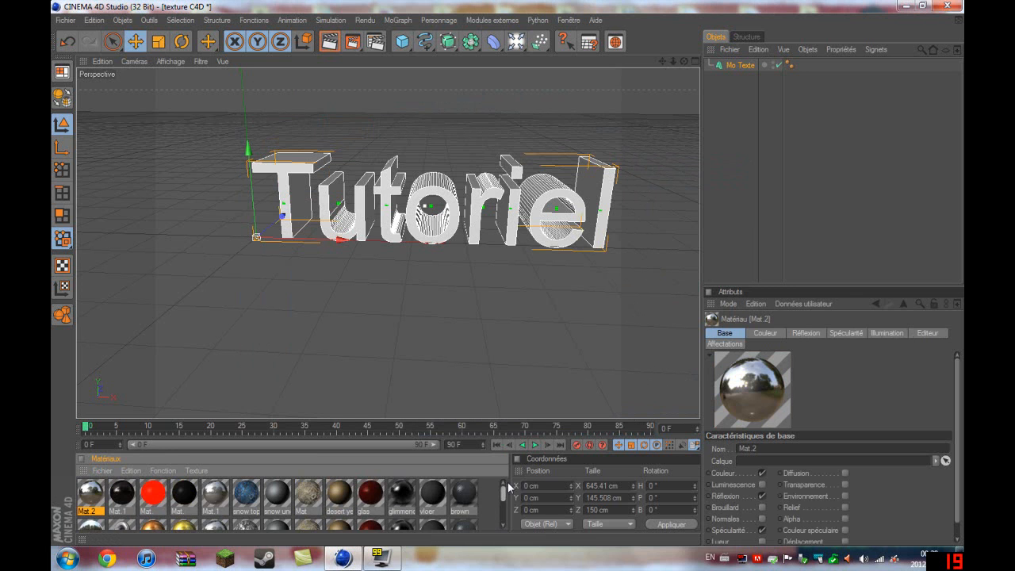
{"action": "double_click", "coordinate": [92, 494]}
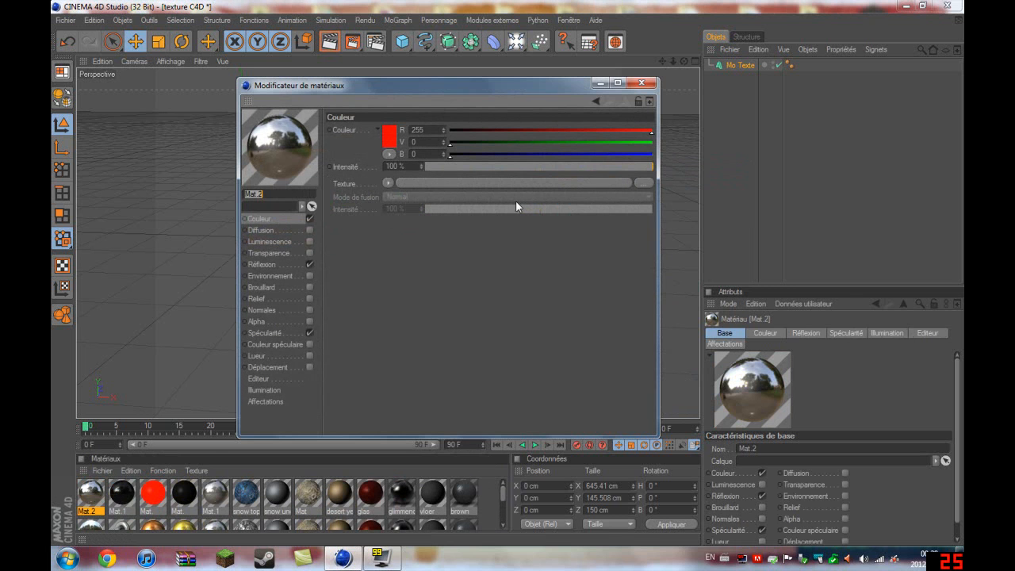
{"action": "left_click", "coordinate": [284, 265]}
{"action": "left_click_drag", "start_coordinate": [541, 166], "coordinate": [506, 168]}
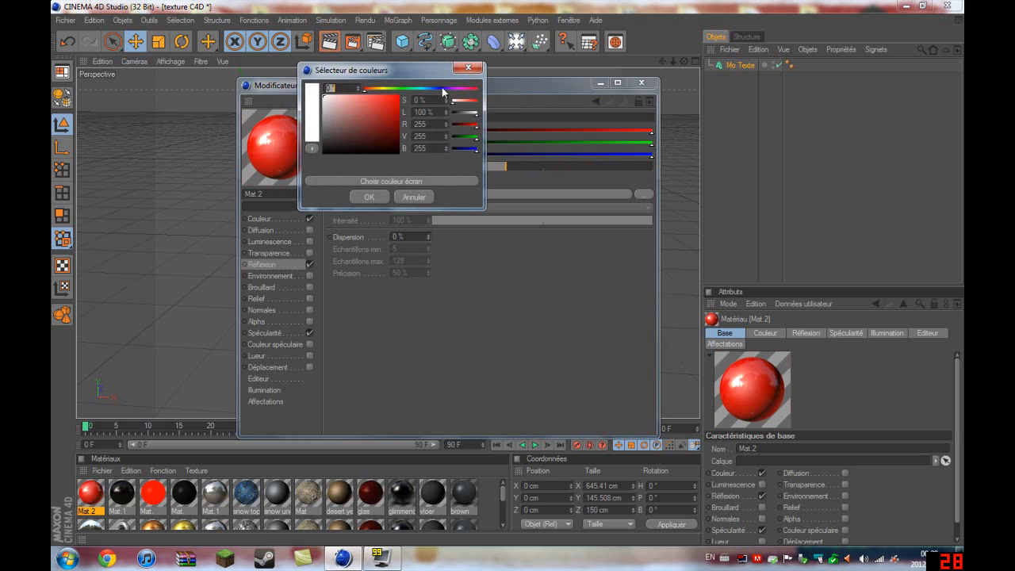
{"action": "left_click", "coordinate": [435, 89]}
{"action": "left_click_drag", "start_coordinate": [364, 117], "coordinate": [399, 94]}
{"action": "left_click", "coordinate": [369, 197]}
{"action": "left_click_drag", "start_coordinate": [519, 166], "coordinate": [639, 167]}
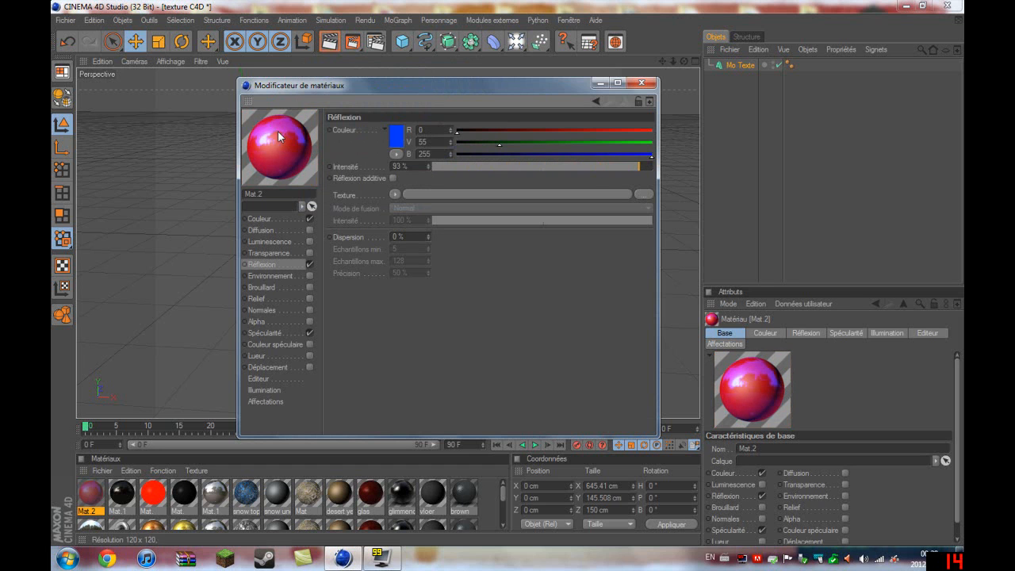
{"action": "left_click", "coordinate": [638, 84]}
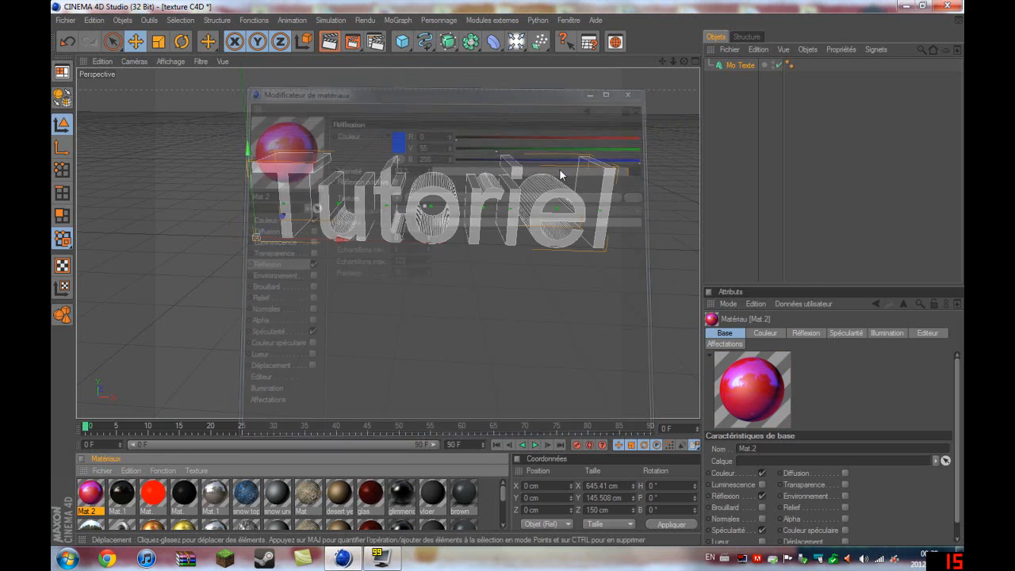
Apply the Mat 2 material to the Tutoriel text and render the active view.
{"action": "left_click_drag", "start_coordinate": [325, 222], "coordinate": [443, 190]}
{"action": "left_click", "coordinate": [493, 318]}
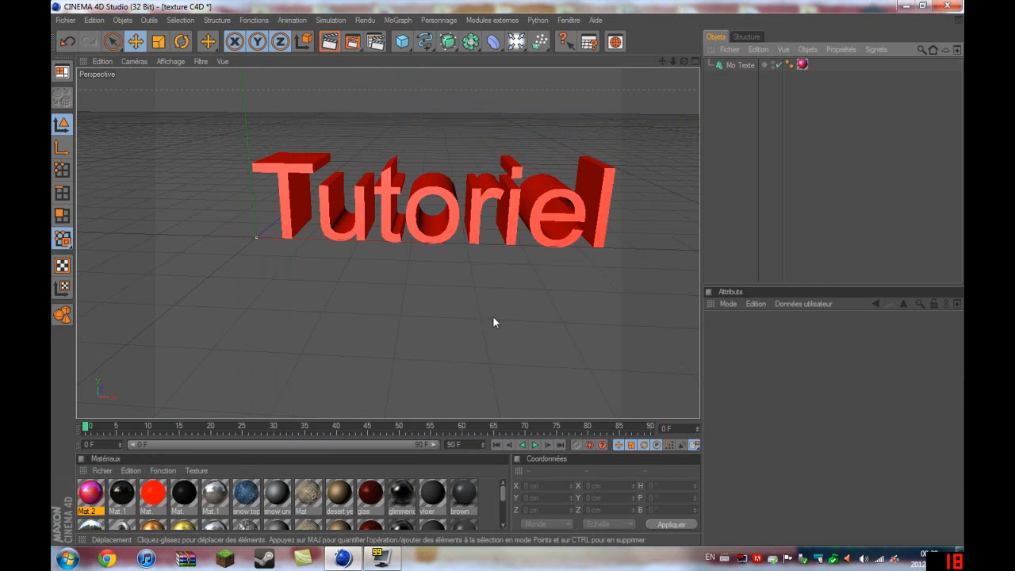
{"action": "left_click", "coordinate": [372, 43]}
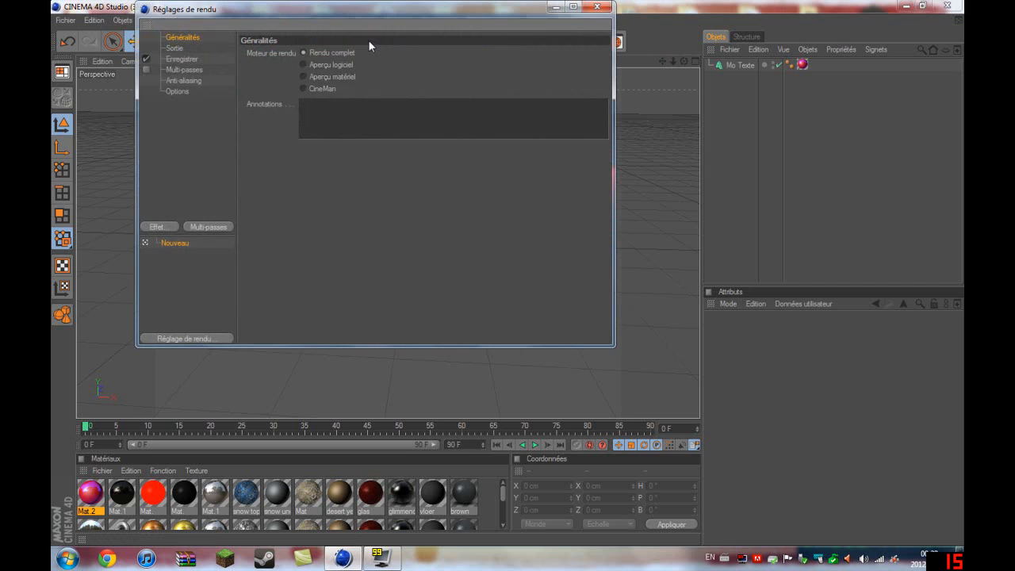
{"action": "left_click", "coordinate": [597, 6]}
{"action": "left_click", "coordinate": [328, 43]}
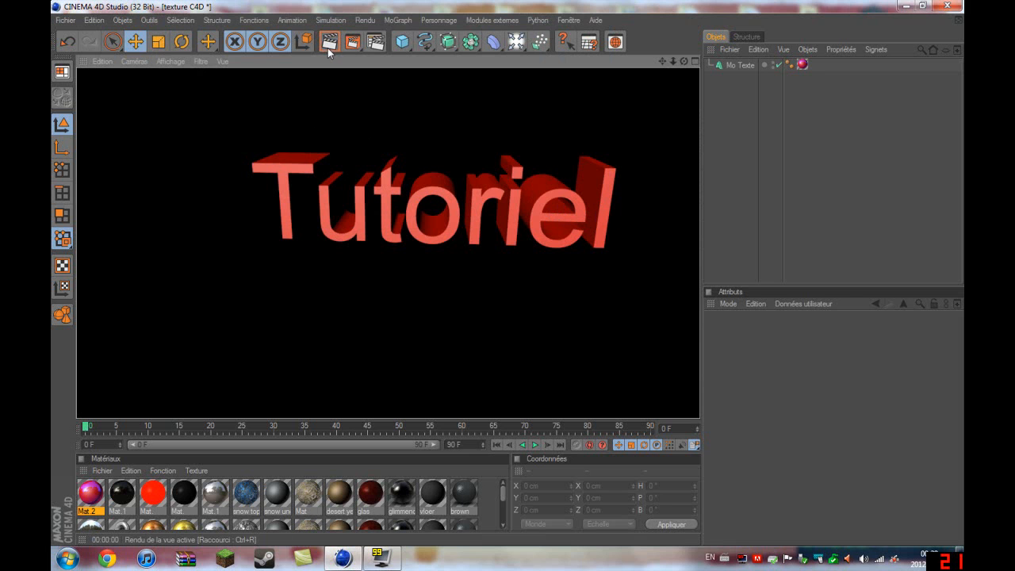
{"action": "left_click", "coordinate": [578, 255]}
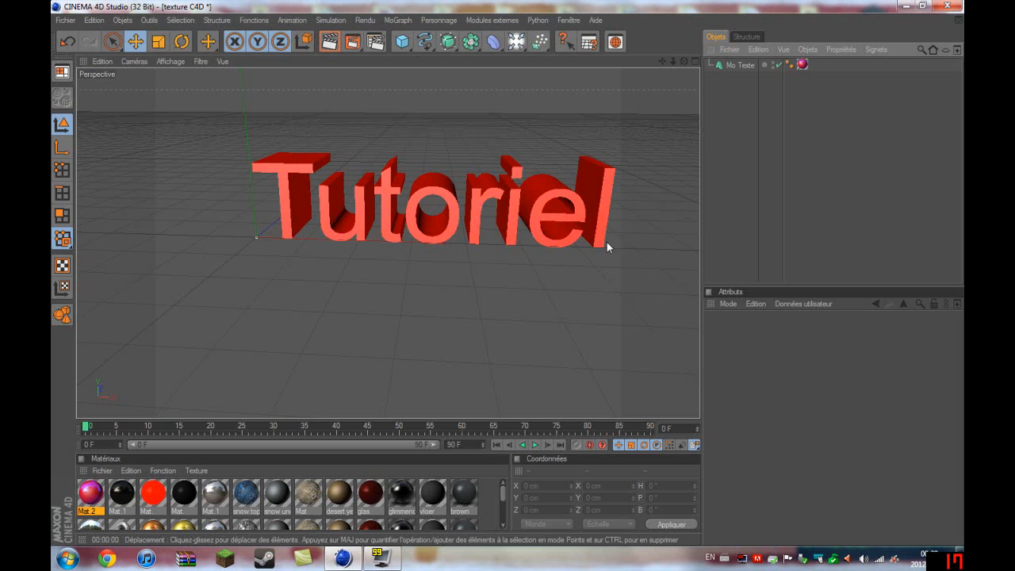
Render the active view again with the text deselected to examine the front faces of the letters.
{"action": "left_click", "coordinate": [572, 211]}
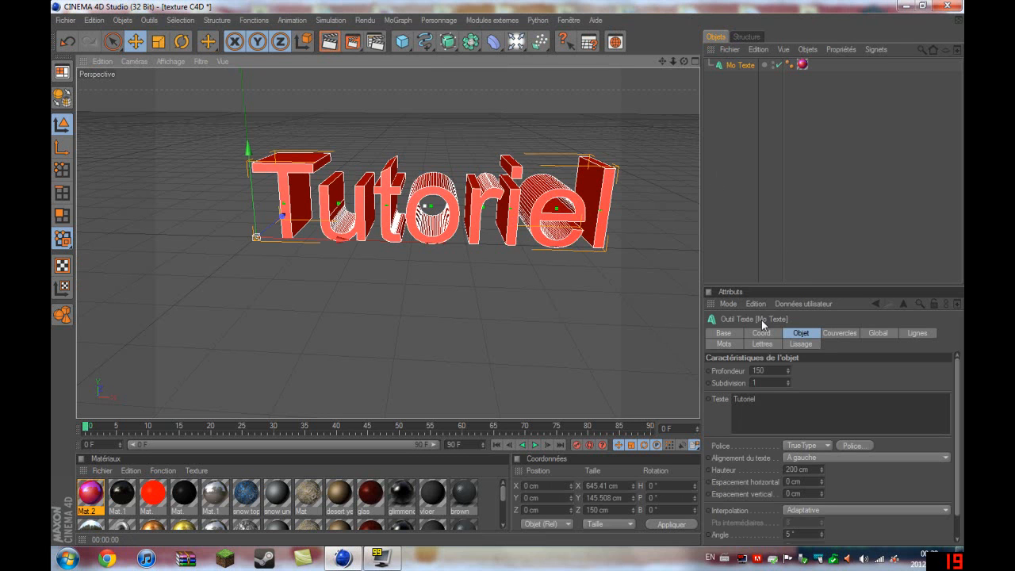
{"action": "left_click", "coordinate": [577, 283]}
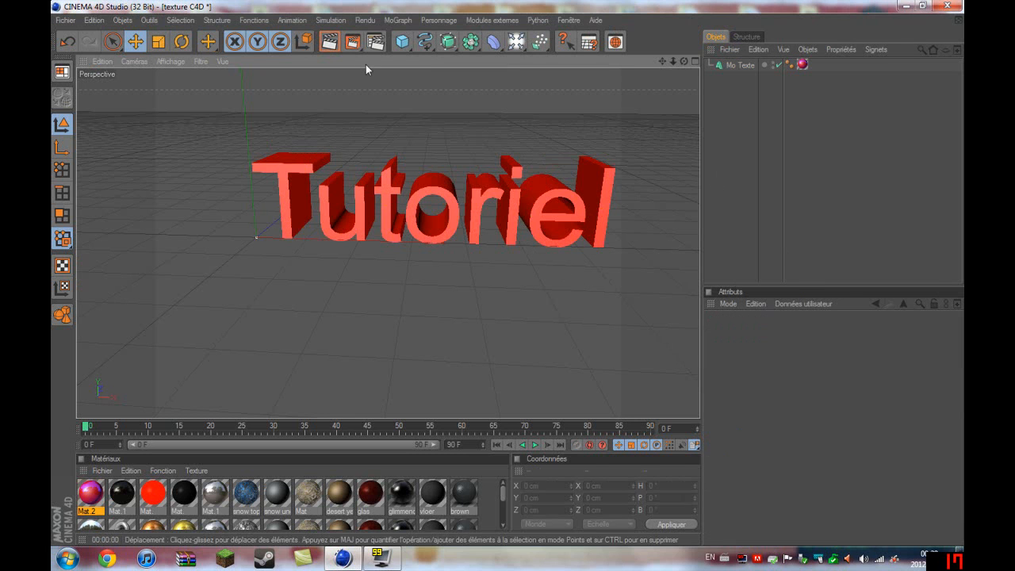
{"action": "left_click", "coordinate": [330, 43]}
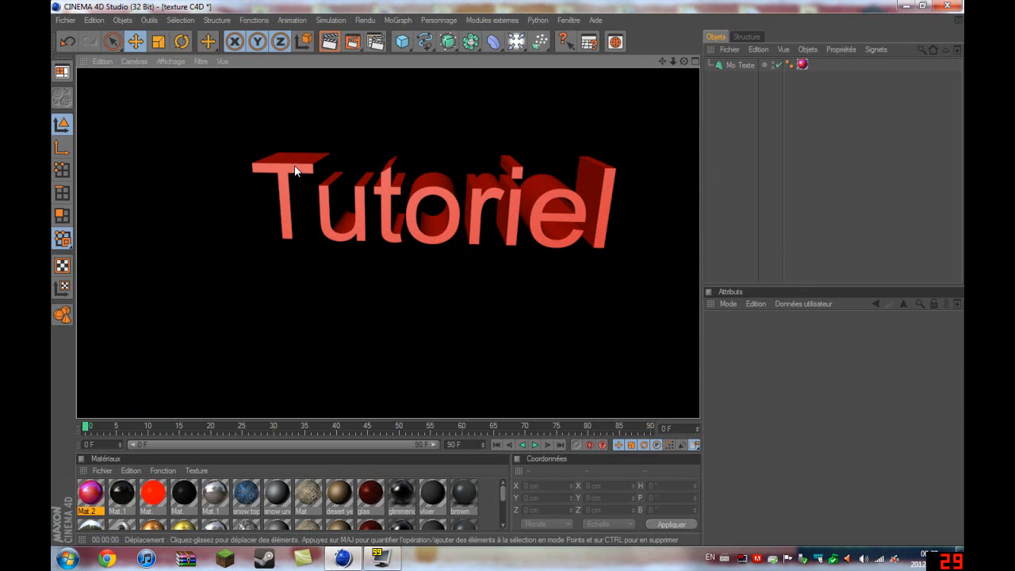
{"action": "left_click", "coordinate": [541, 132]}
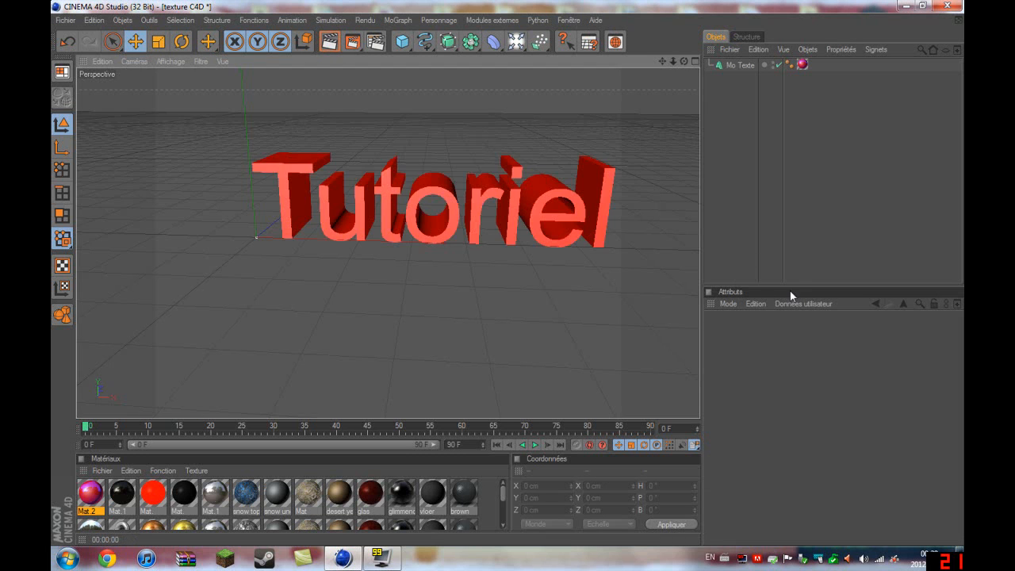
Set the text object's Début cap to Couvercle et biseau and render the active view.
{"action": "left_click", "coordinate": [740, 65]}
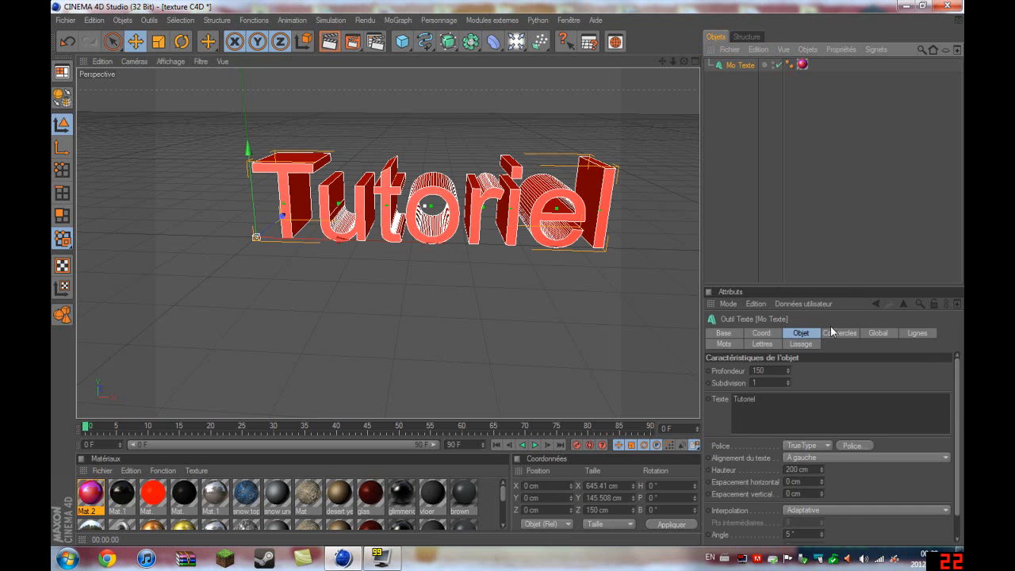
{"action": "left_click", "coordinate": [834, 333]}
{"action": "left_click", "coordinate": [817, 371]}
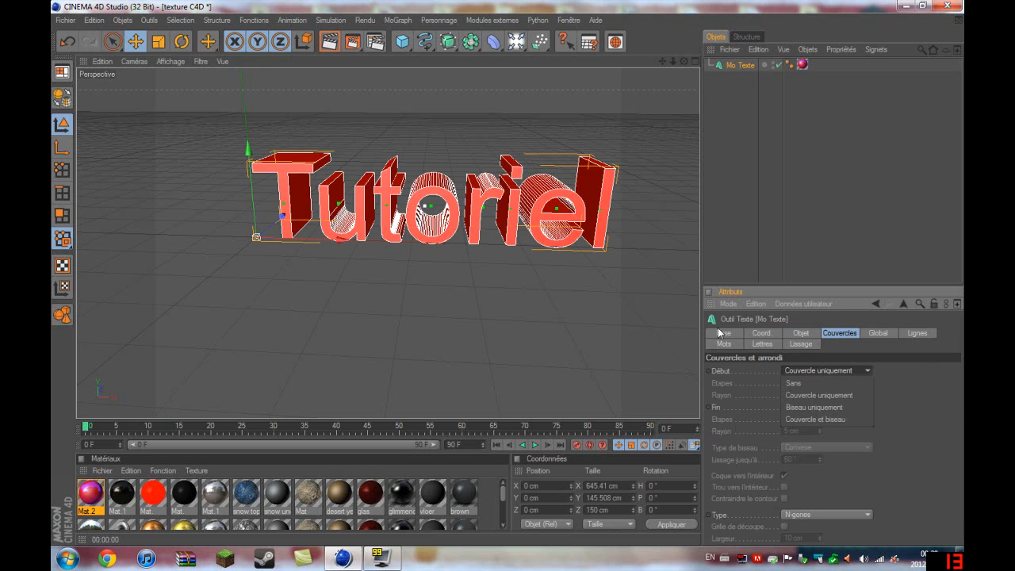
{"action": "left_click", "coordinate": [806, 158]}
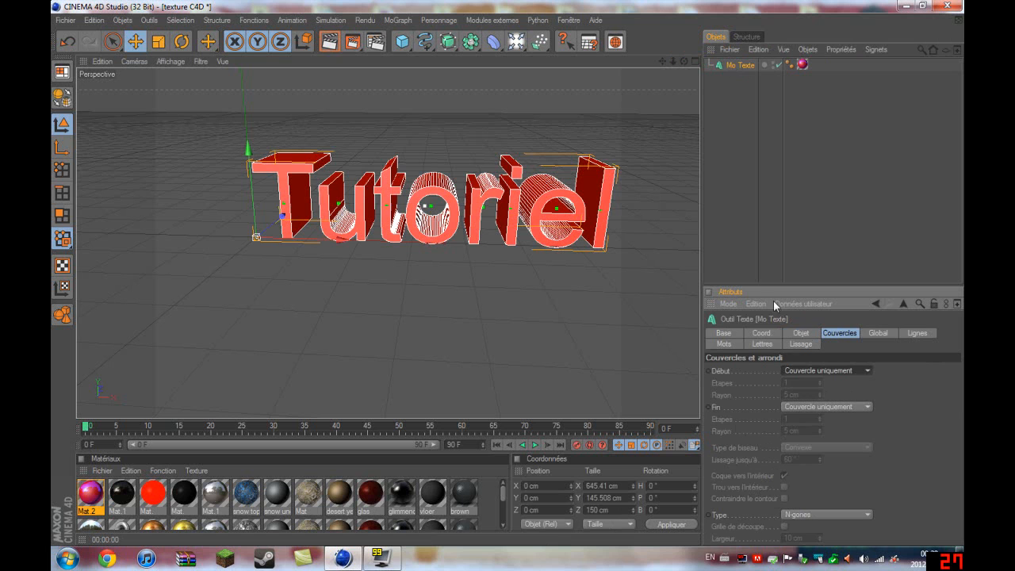
{"action": "left_click", "coordinate": [840, 369]}
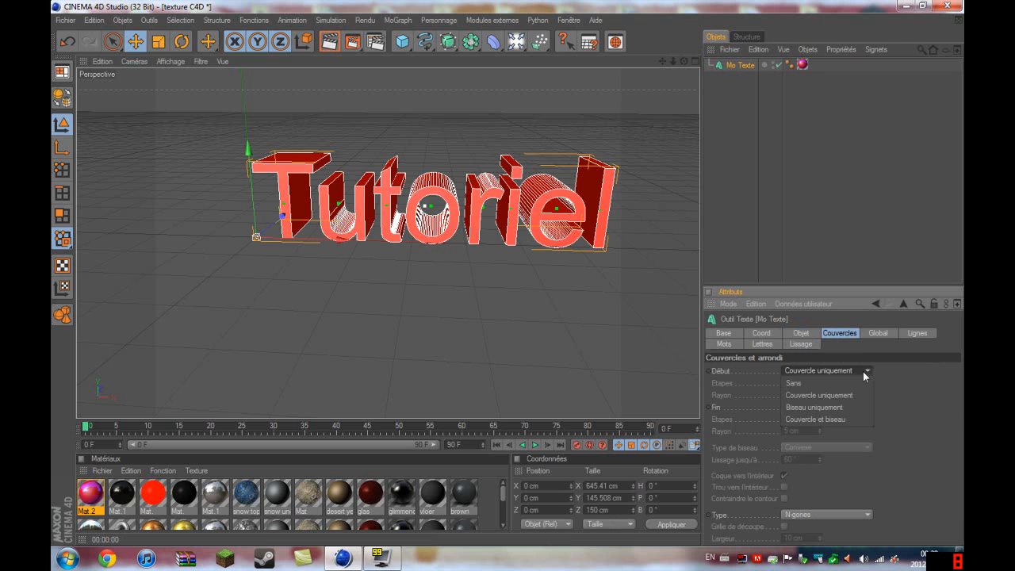
{"action": "left_click", "coordinate": [856, 420]}
{"action": "left_click", "coordinate": [719, 216]}
{"action": "left_click", "coordinate": [329, 41]}
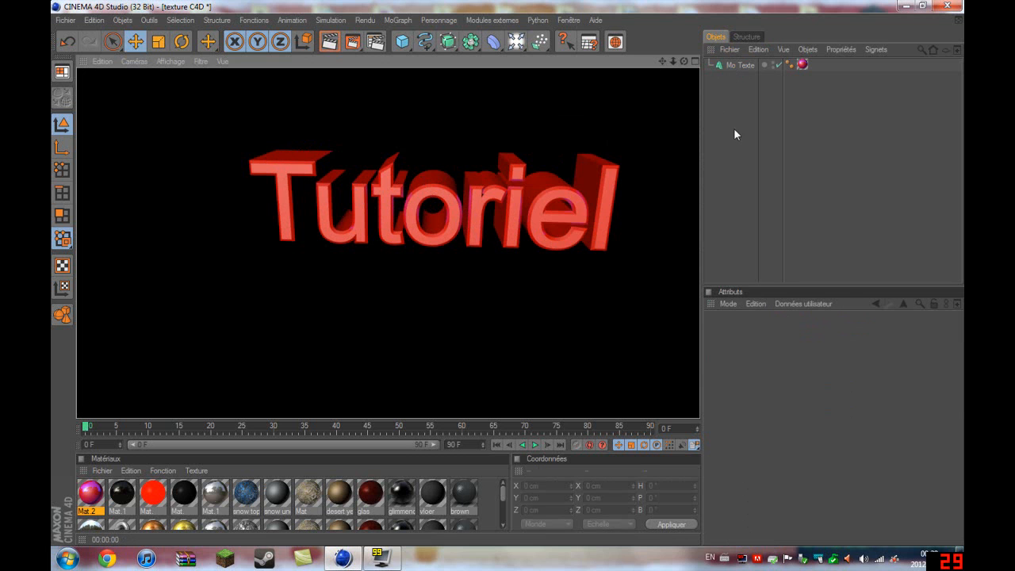
{"action": "left_click", "coordinate": [683, 157]}
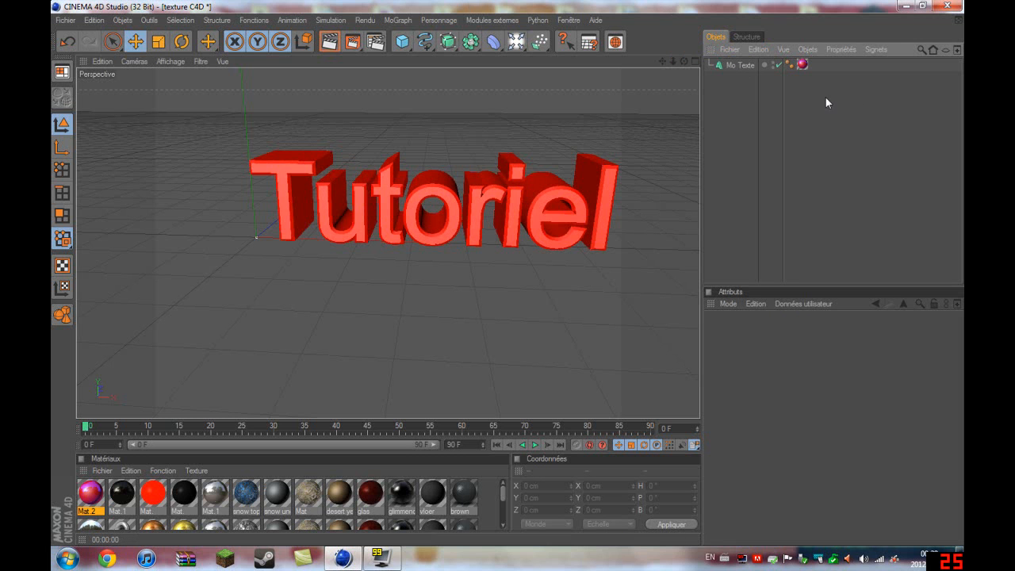
Nudge the Tutoriel text to about X -0.07 cm, Y 2.32 cm, Z 0.76 cm and deselect it.
{"action": "left_click", "coordinate": [739, 65]}
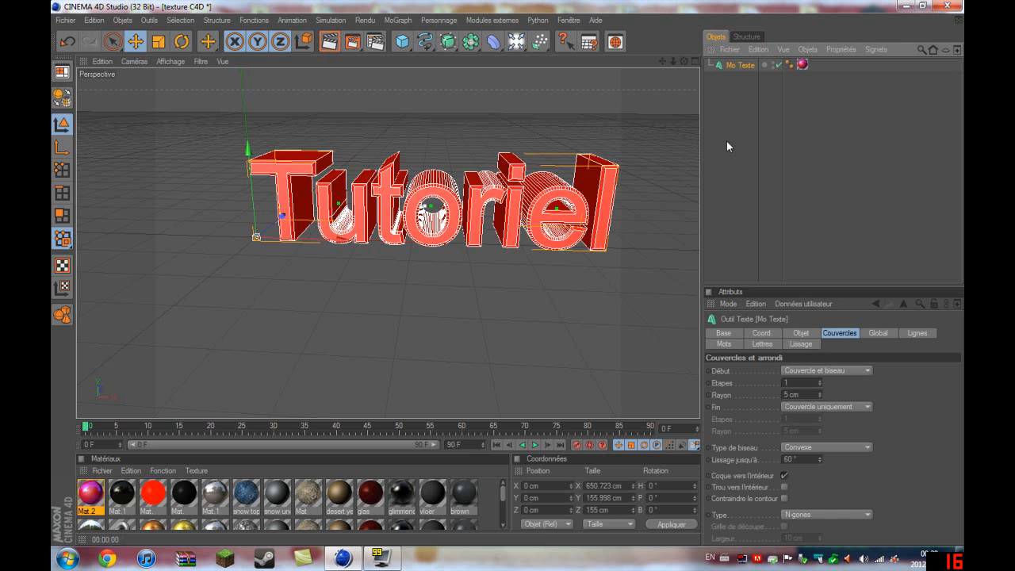
{"action": "left_click", "coordinate": [746, 214]}
{"action": "left_click", "coordinate": [744, 65]}
{"action": "left_click", "coordinate": [587, 249]}
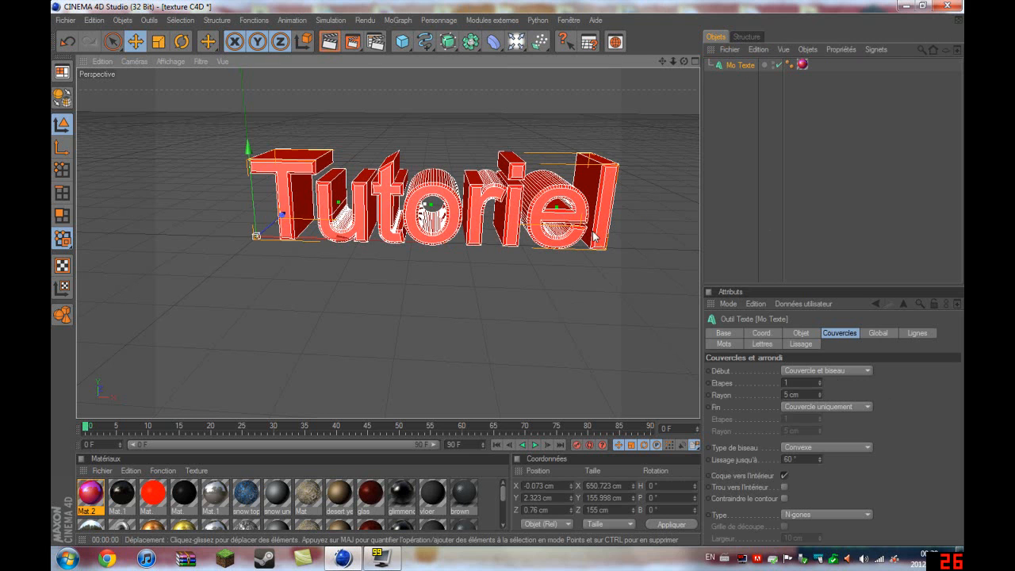
{"action": "left_click", "coordinate": [651, 198]}
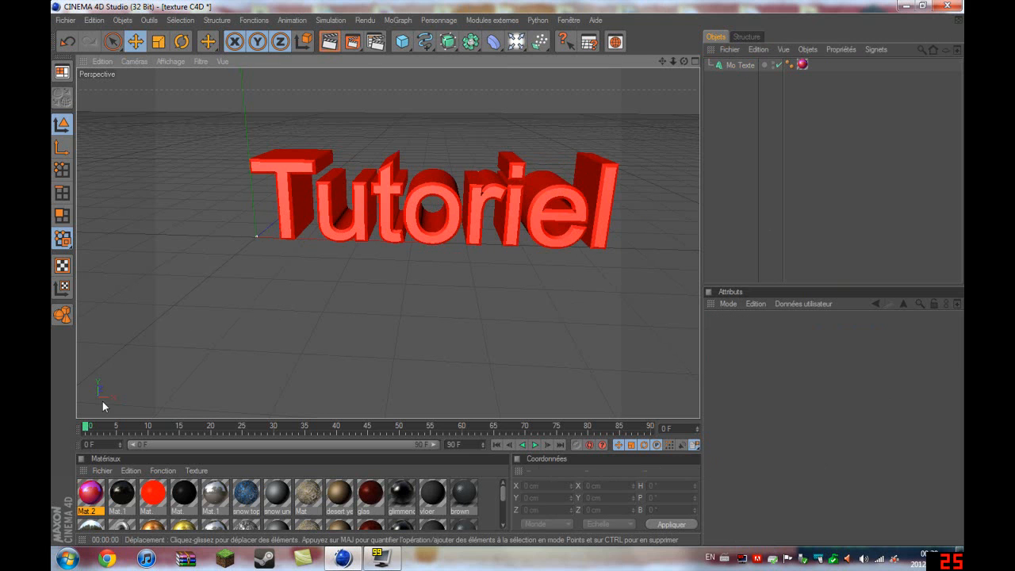
Select the Tutoriel text and record a position, scale and rotation keyframe for it at frame 0.
{"action": "mouse_move", "coordinate": [88, 426]}
{"action": "left_mouse_down"}
{"action": "mouse_move", "coordinate": [444, 428]}
{"action": "mouse_move", "coordinate": [86, 429]}
{"action": "left_mouse_up"}
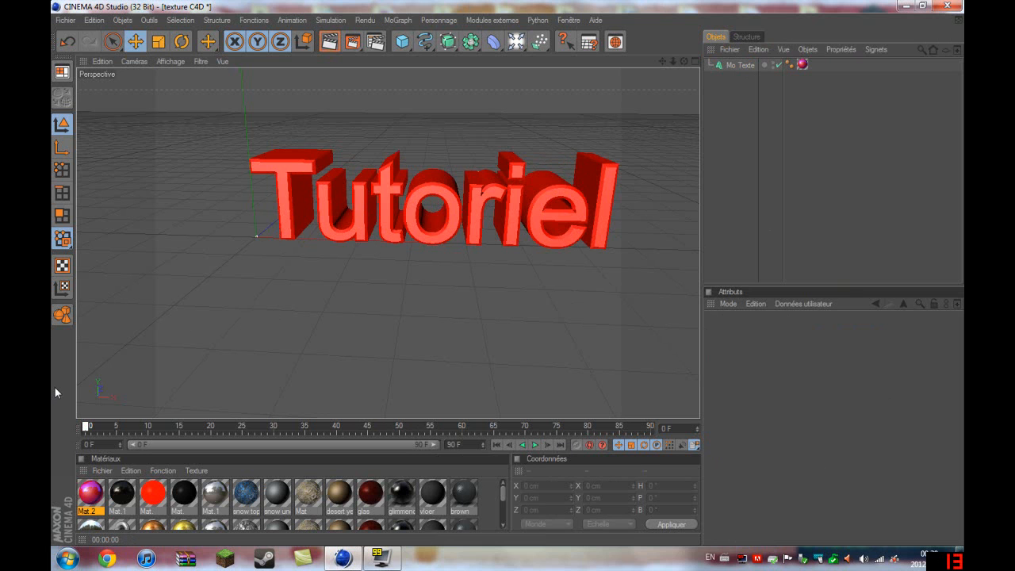
{"action": "scroll", "coordinate": [526, 235], "scroll_direction": "down", "scroll_amount": 2}
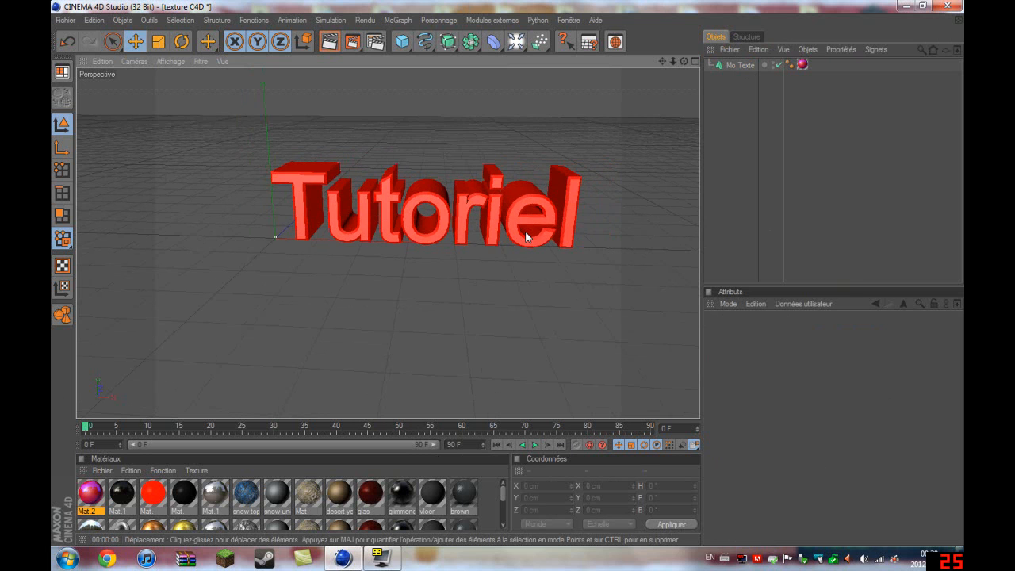
{"action": "scroll", "coordinate": [526, 236], "scroll_direction": "down", "scroll_amount": 1}
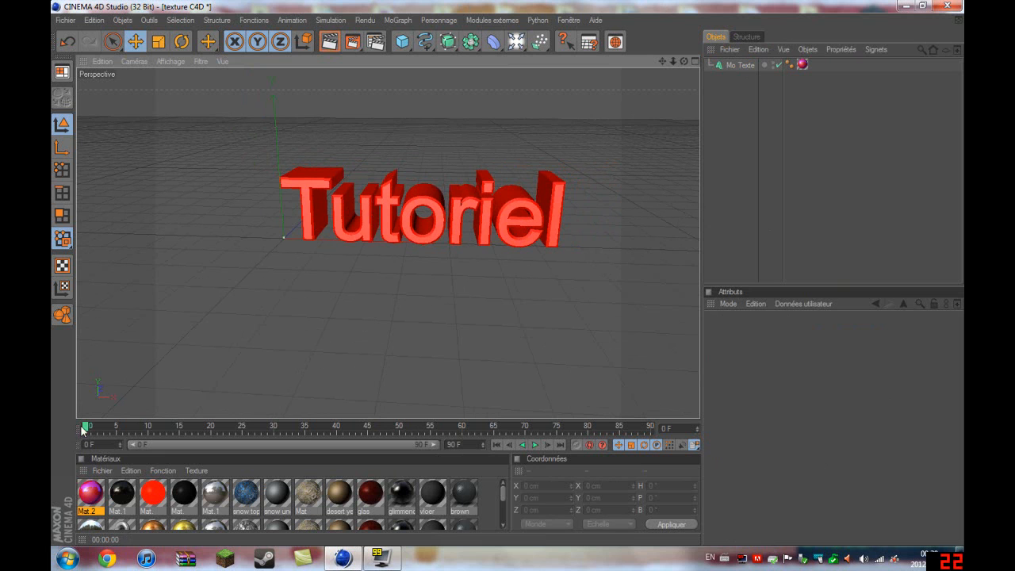
{"action": "left_click", "coordinate": [470, 196]}
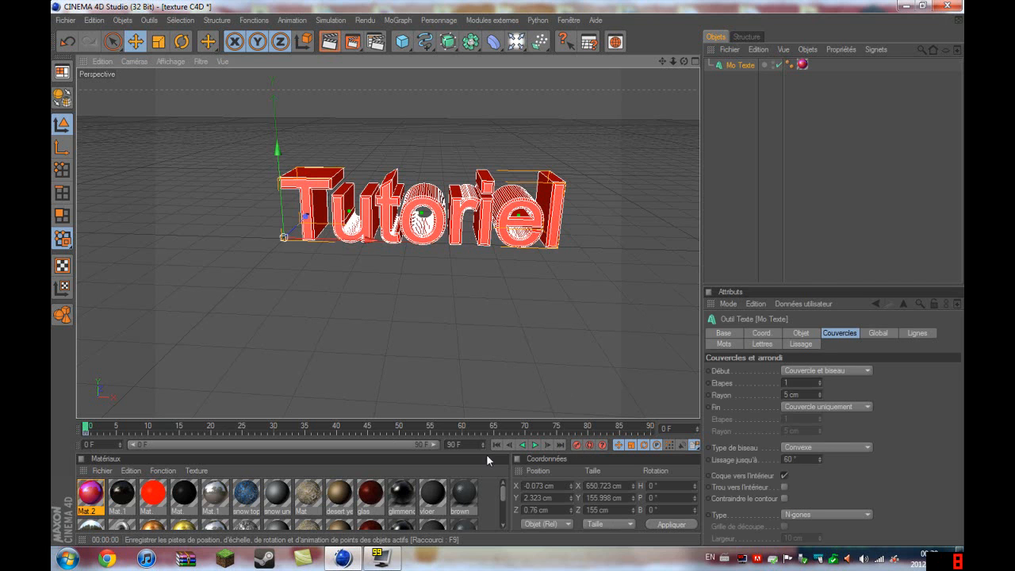
Scrub the timeline and play it from frame 0 to check the text with its single keyframe.
{"action": "left_click_drag", "start_coordinate": [85, 429], "coordinate": [142, 428]}
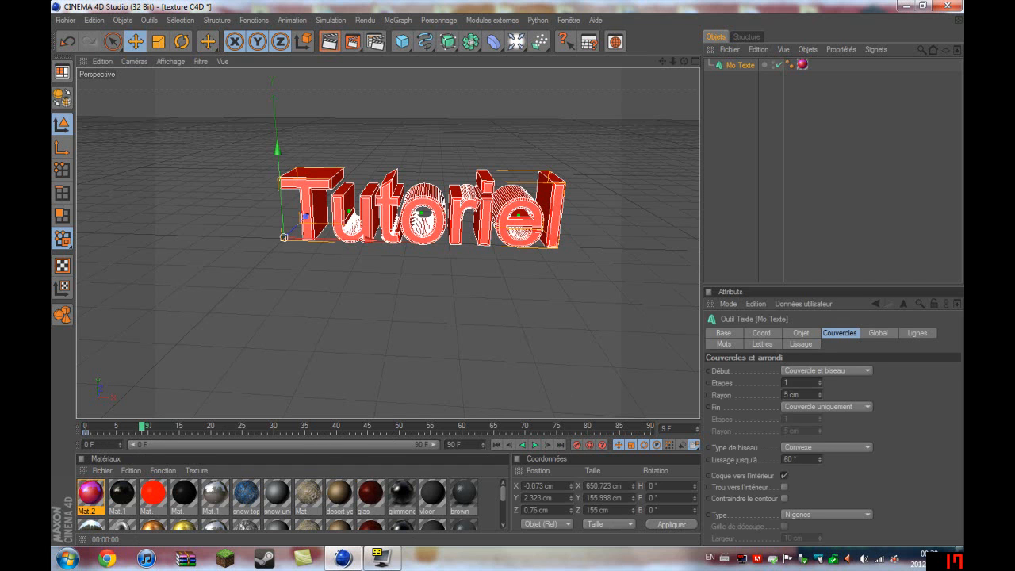
{"action": "left_click", "coordinate": [85, 434]}
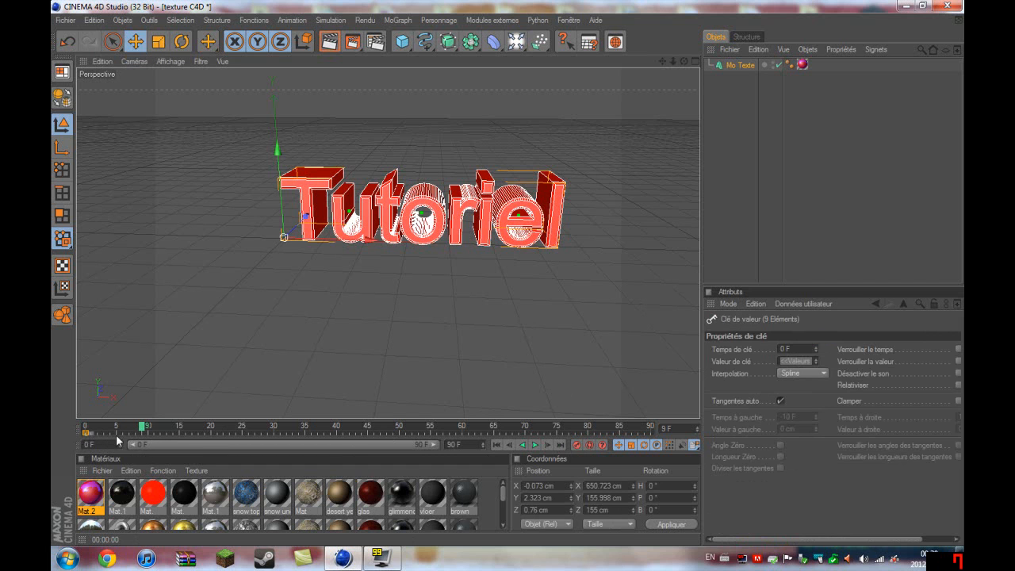
{"action": "left_click_drag", "start_coordinate": [139, 428], "coordinate": [70, 440]}
{"action": "left_click", "coordinate": [534, 445]}
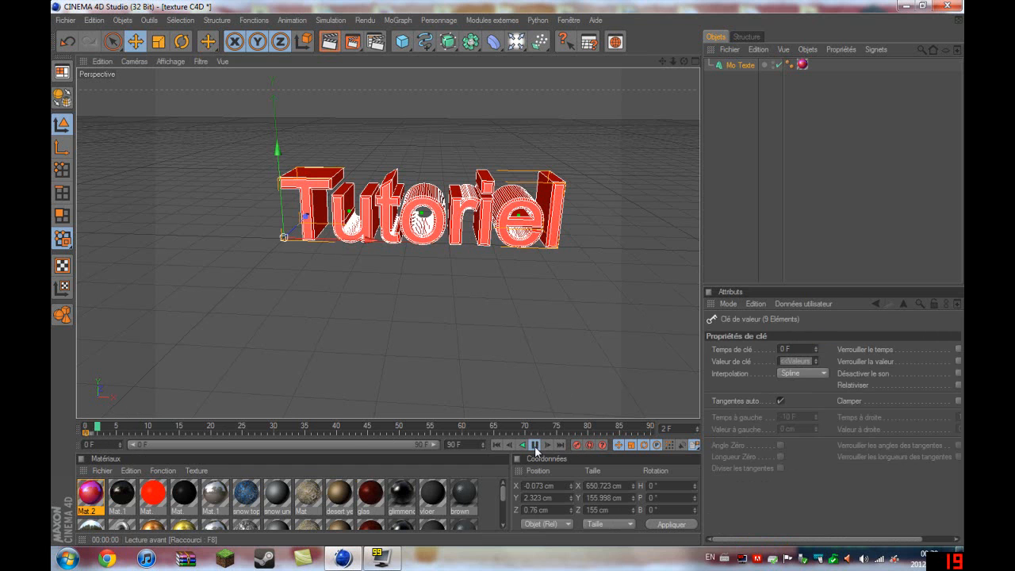
{"action": "left_click", "coordinate": [535, 445]}
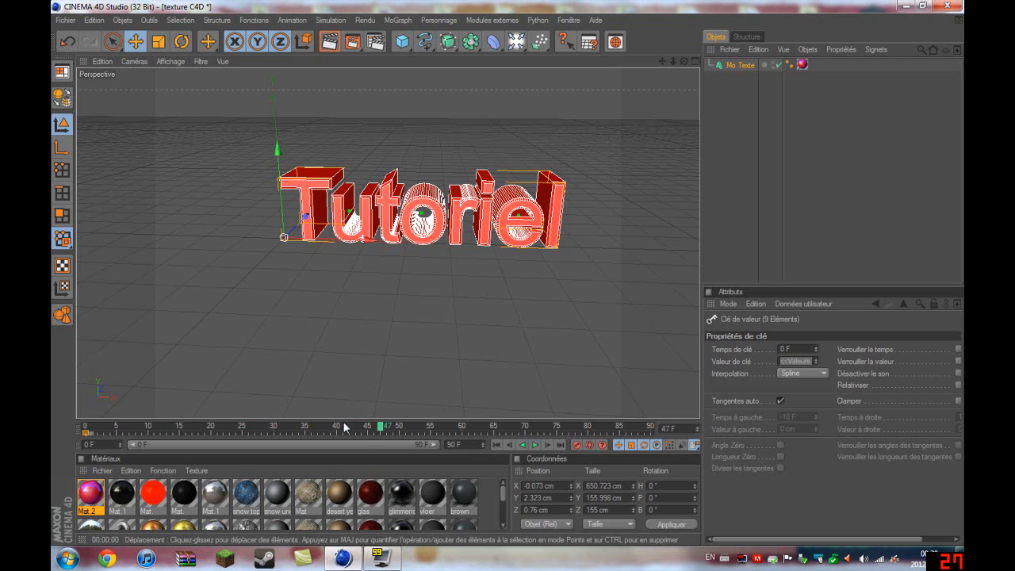
At frame 50, raise the Tutoriel text to about Y 221 cm and record a keyframe for it.
{"action": "left_click", "coordinate": [399, 428]}
{"action": "left_click_drag", "start_coordinate": [277, 150], "coordinate": [277, 65]}
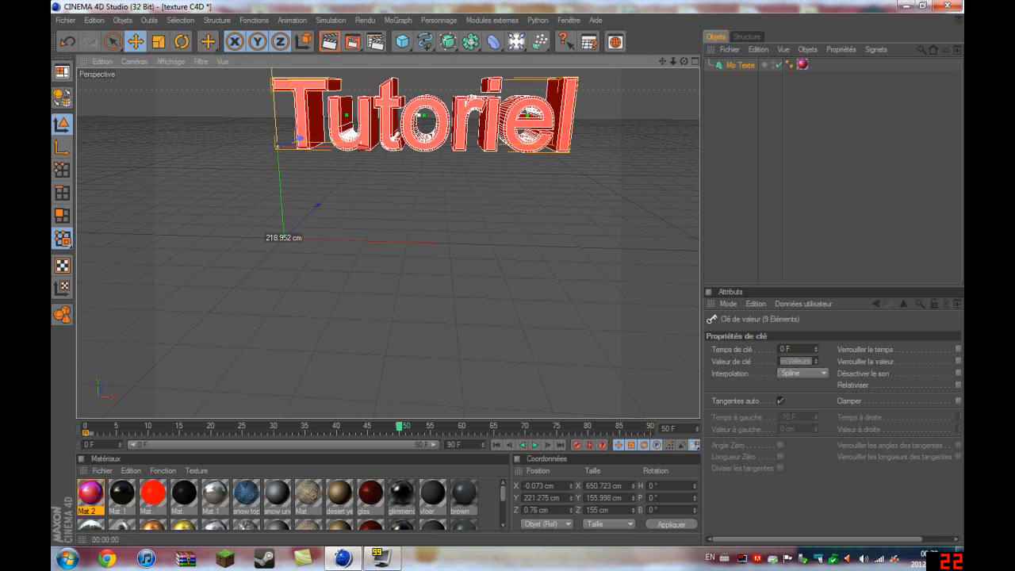
{"action": "left_click", "coordinate": [578, 447]}
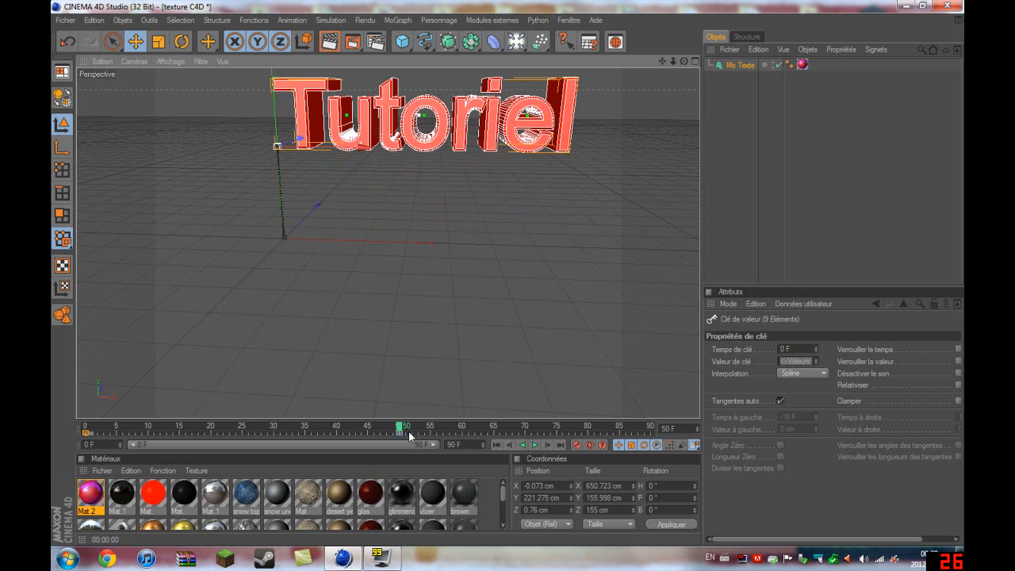
Rewind to frame 0, play the text's upward animation and scrub it between frames 0 and 50.
{"action": "left_click_drag", "start_coordinate": [403, 432], "coordinate": [88, 432]}
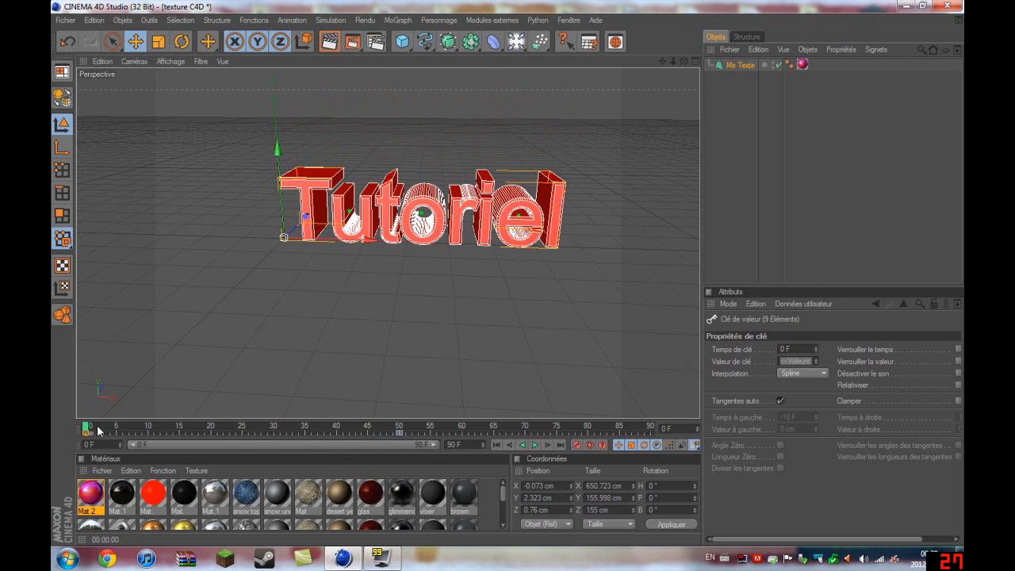
{"action": "left_click", "coordinate": [535, 445]}
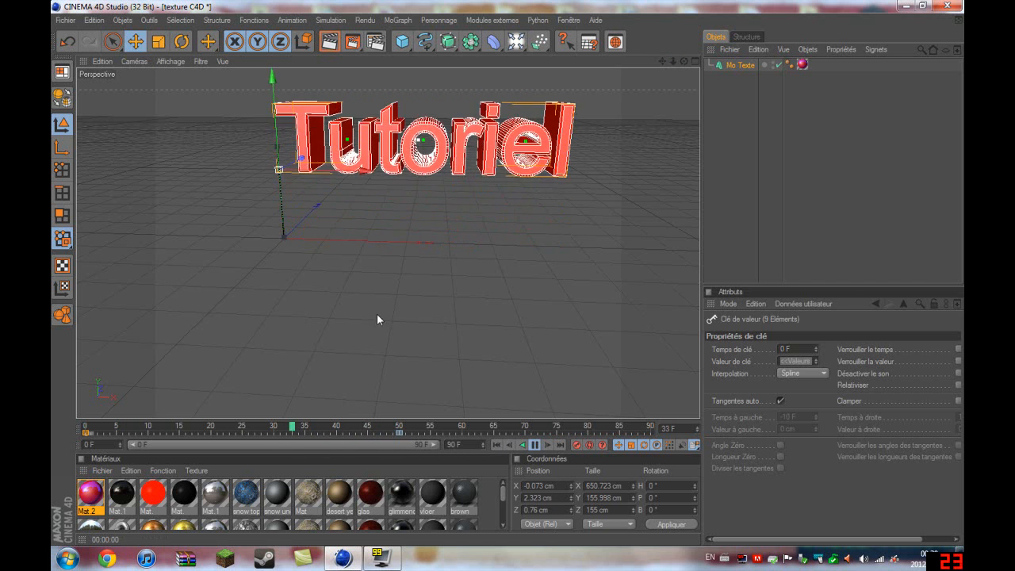
{"action": "left_click", "coordinate": [536, 445]}
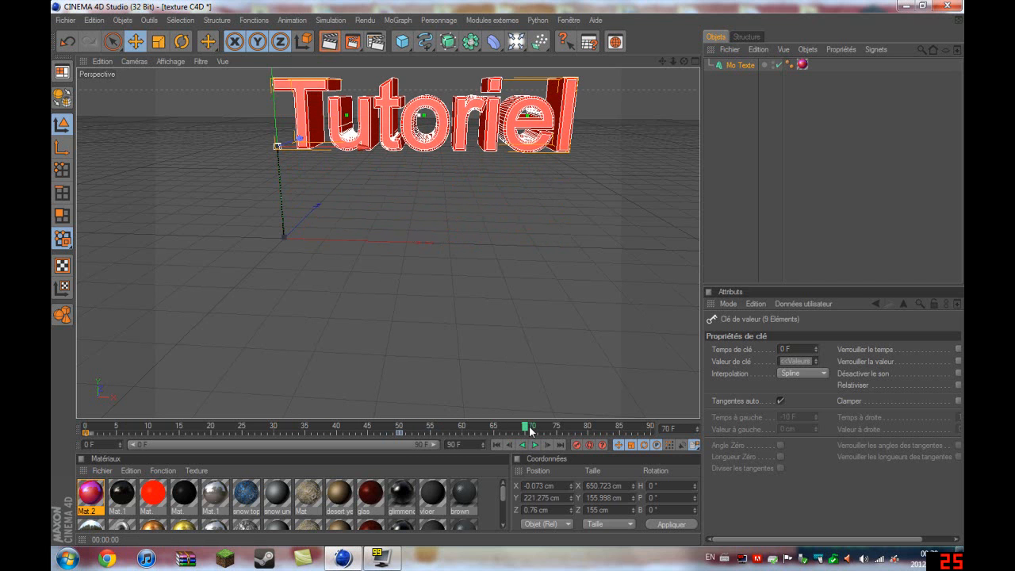
{"action": "left_click_drag", "start_coordinate": [525, 428], "coordinate": [86, 428]}
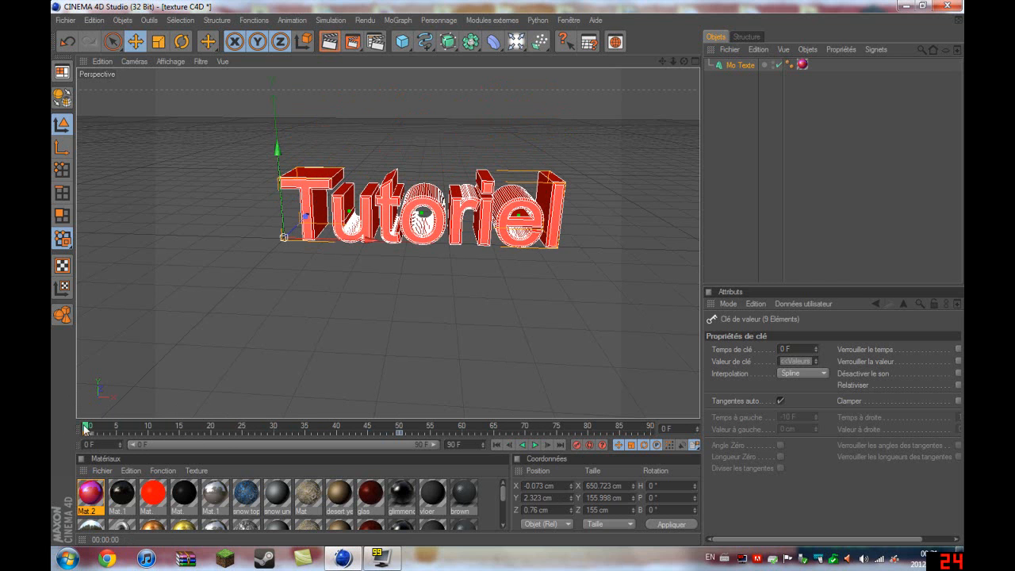
{"action": "left_click_drag", "start_coordinate": [86, 428], "coordinate": [397, 439]}
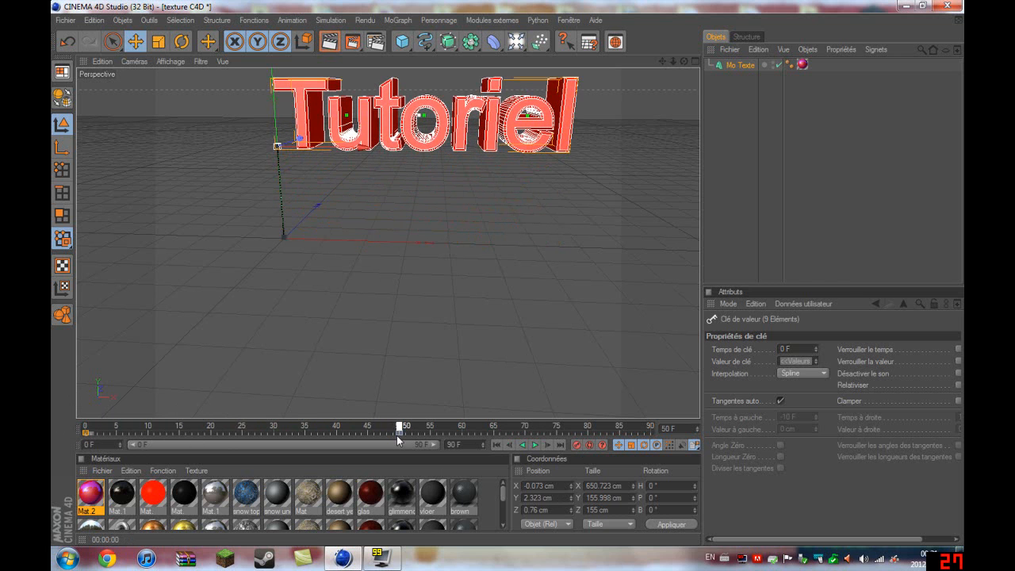
{"action": "left_click", "coordinate": [544, 182]}
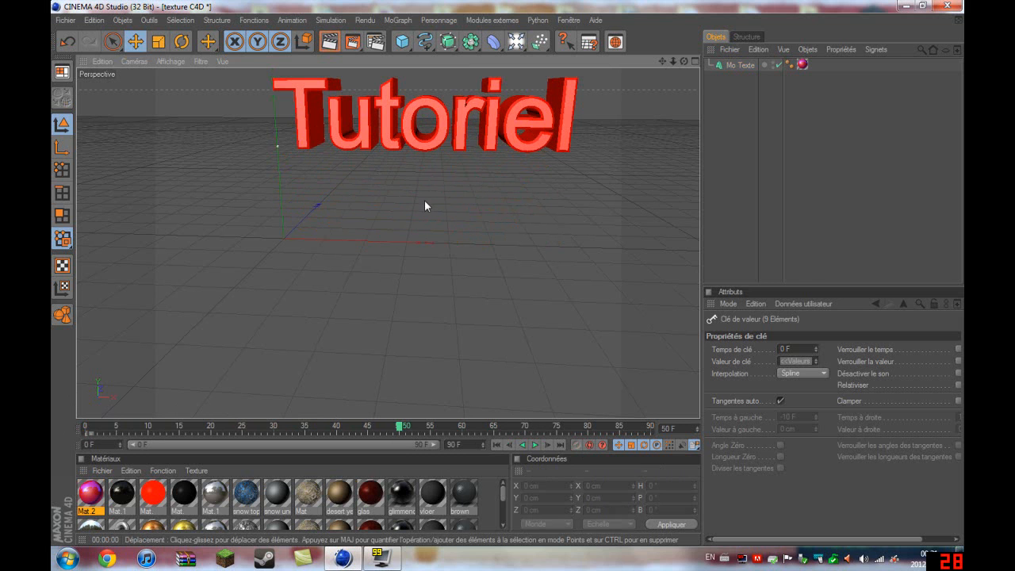
{"action": "scroll", "coordinate": [648, 215], "scroll_direction": "up", "scroll_amount": 2}
{"action": "scroll", "coordinate": [648, 215], "scroll_direction": "down", "scroll_amount": 2}
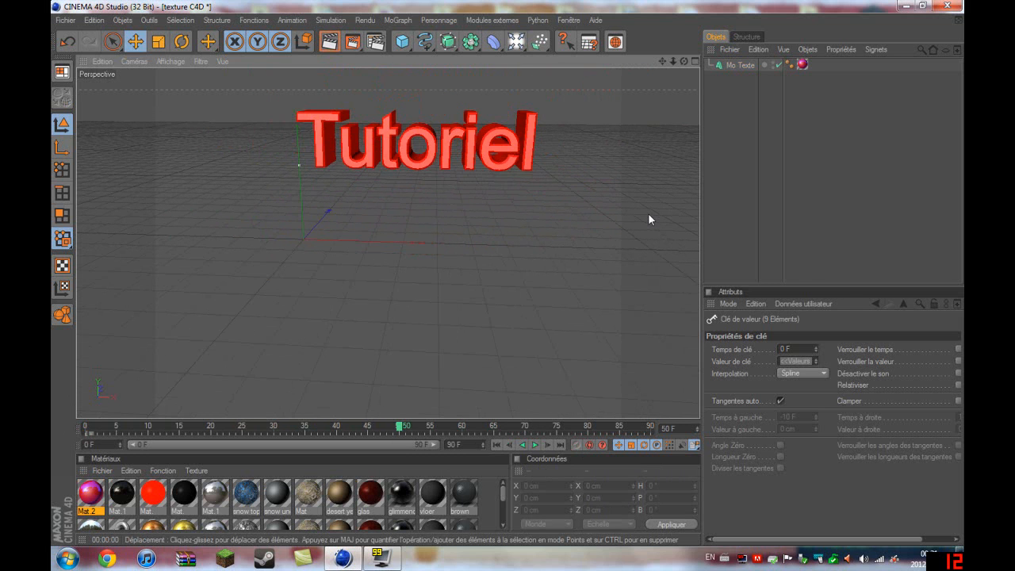
{"action": "left_click", "coordinate": [420, 135]}
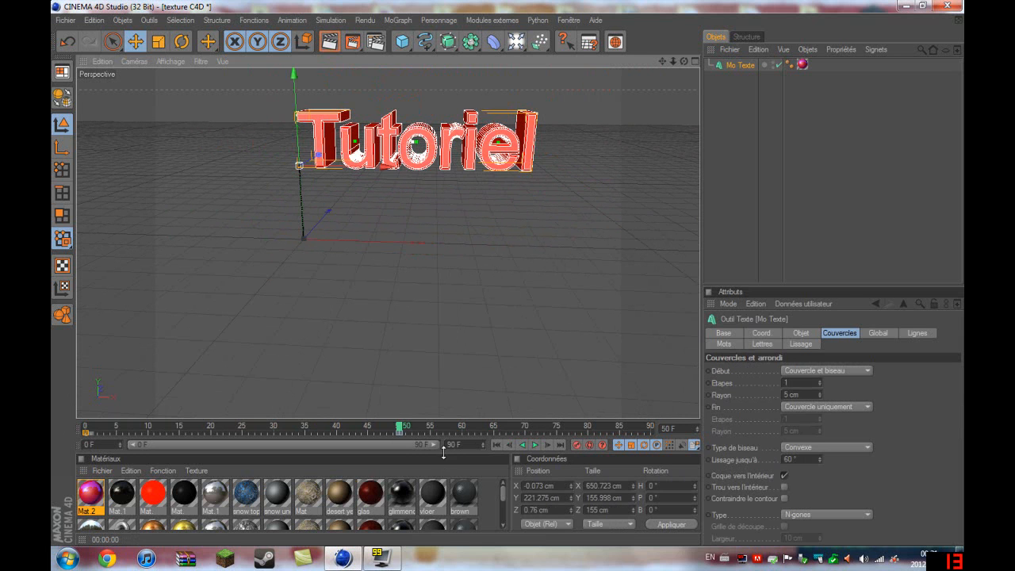
{"action": "mouse_move", "coordinate": [400, 428]}
{"action": "left_mouse_down"}
{"action": "mouse_move", "coordinate": [261, 431]}
{"action": "mouse_move", "coordinate": [414, 444]}
{"action": "mouse_move", "coordinate": [402, 443]}
{"action": "left_mouse_up"}
{"action": "left_click", "coordinate": [731, 187]}
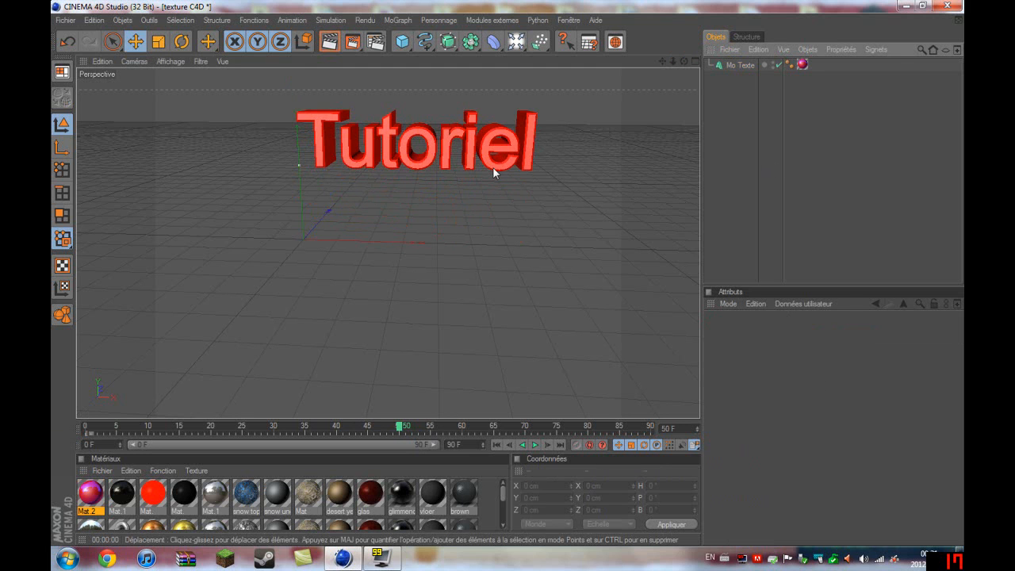
{"action": "left_click", "coordinate": [382, 21]}
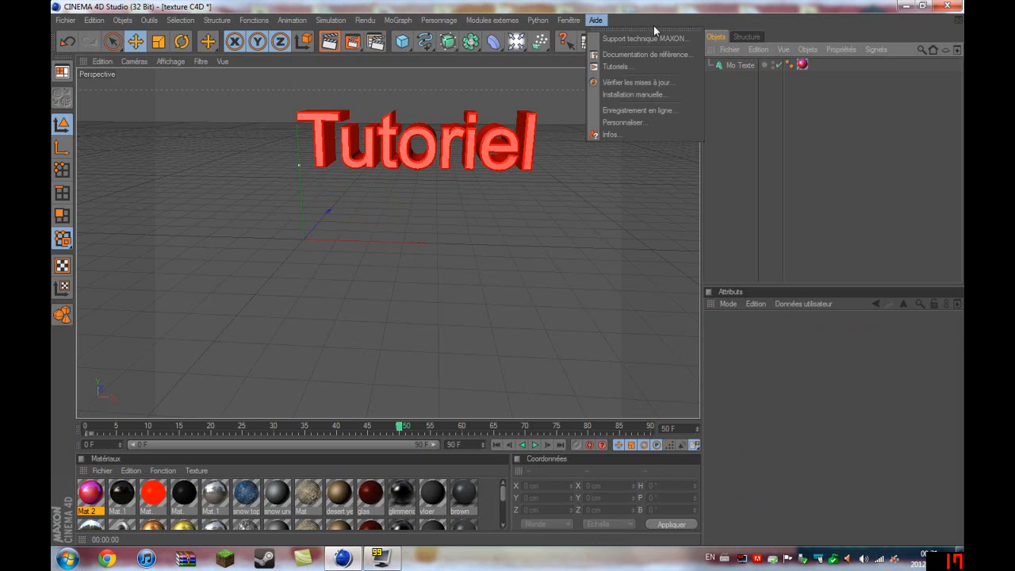
{"action": "left_click", "coordinate": [735, 176]}
Add a cube beside the Tutoriel text, place it at about X -197 cm, Y 88 cm and deselect it.
{"action": "left_click_drag", "start_coordinate": [402, 41], "coordinate": [437, 55]}
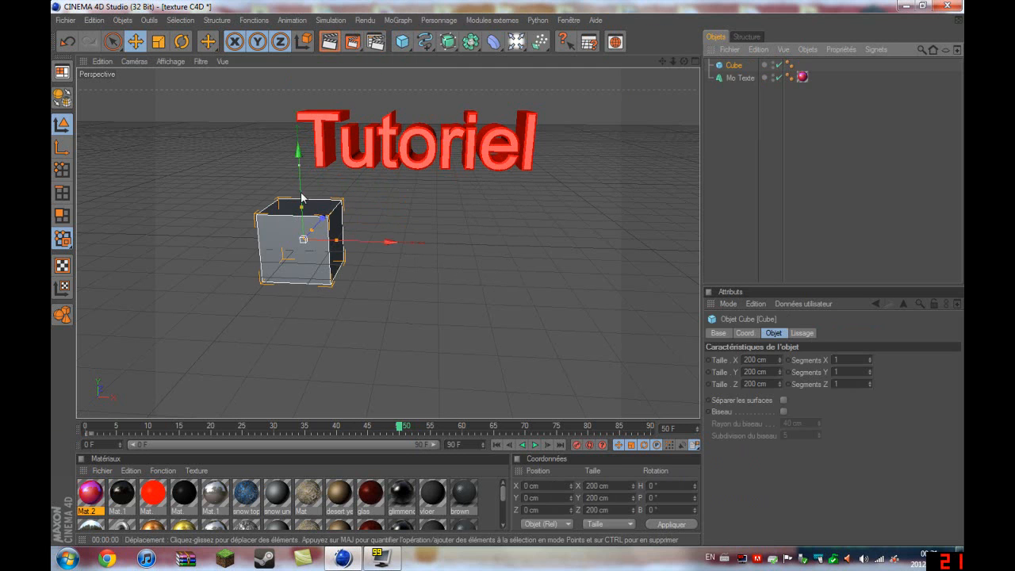
{"action": "left_click_drag", "start_coordinate": [297, 161], "coordinate": [294, 97]}
{"action": "left_click_drag", "start_coordinate": [299, 177], "coordinate": [233, 176]}
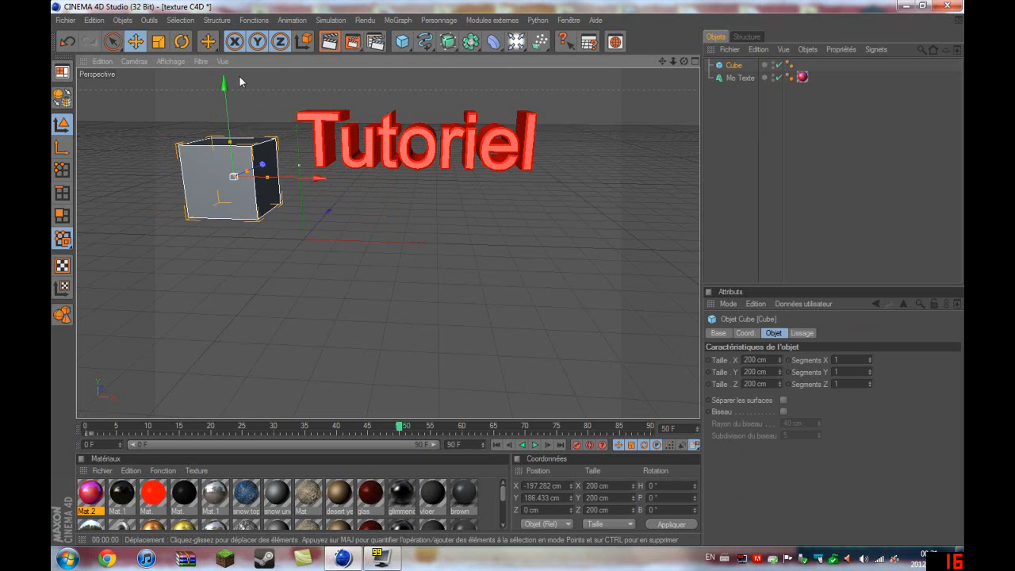
{"action": "left_click_drag", "start_coordinate": [226, 88], "coordinate": [228, 127]}
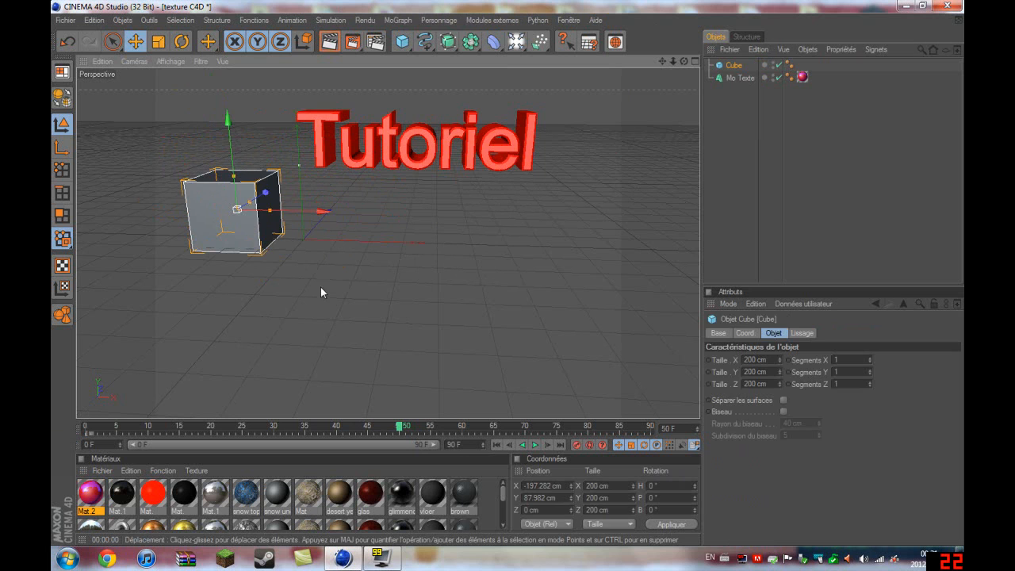
{"action": "left_click", "coordinate": [338, 379]}
Return to frame 0, select the cube and record a keyframe for it.
{"action": "left_click_drag", "start_coordinate": [400, 429], "coordinate": [86, 429]}
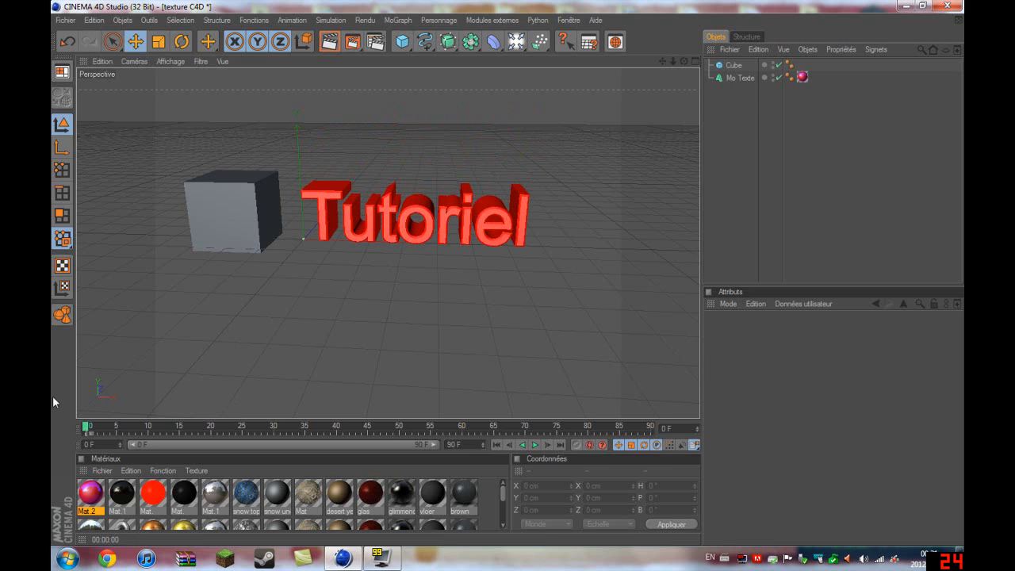
{"action": "left_click", "coordinate": [259, 240]}
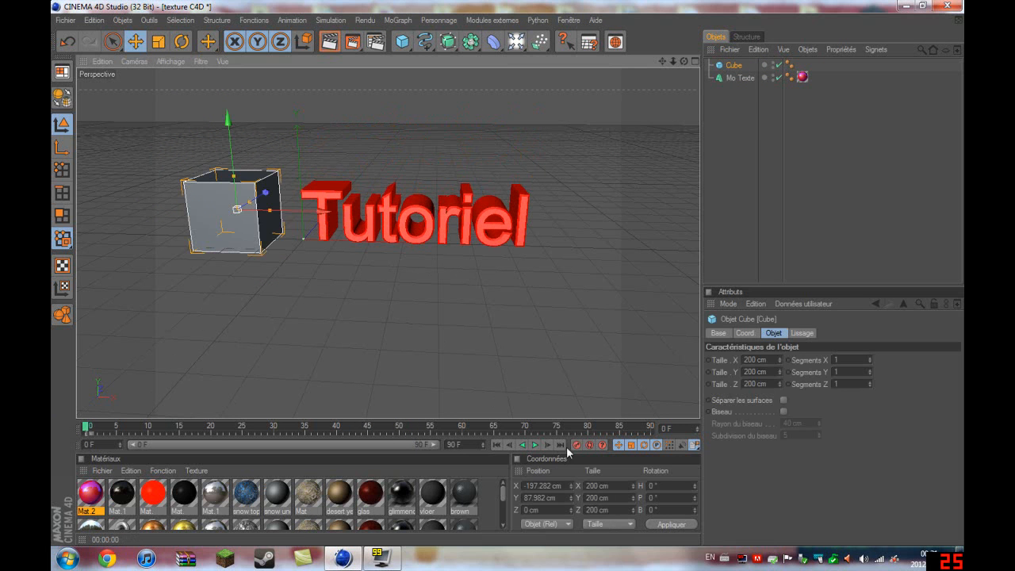
{"action": "mouse_move", "coordinate": [94, 503]}
{"action": "left_mouse_down"}
{"action": "mouse_move", "coordinate": [149, 383]}
{"action": "mouse_move", "coordinate": [118, 499]}
{"action": "left_mouse_up"}
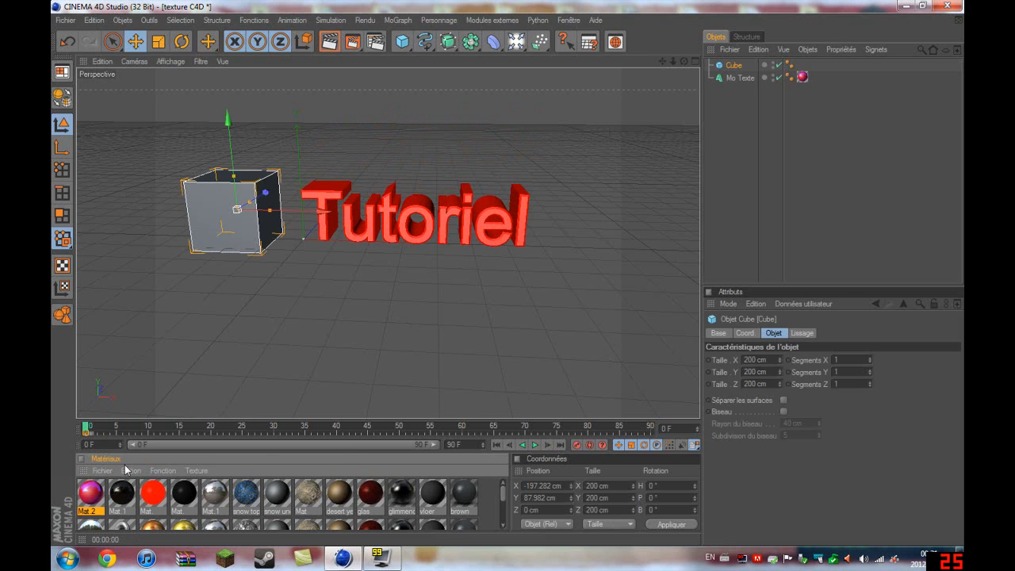
Create a new material and open it in the material editor.
{"action": "left_click", "coordinate": [103, 471]}
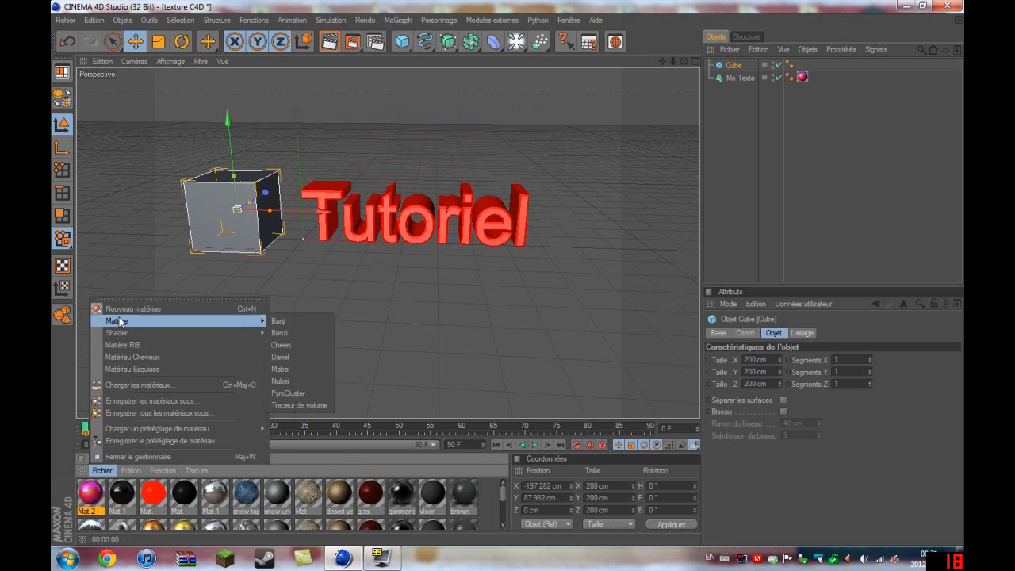
{"action": "left_click", "coordinate": [121, 310]}
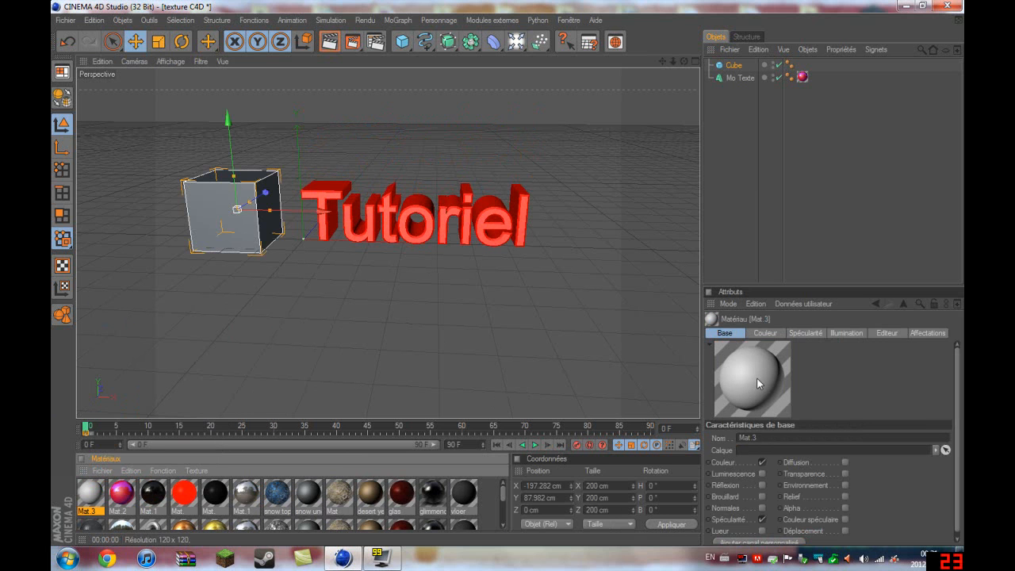
{"action": "double_click", "coordinate": [92, 495]}
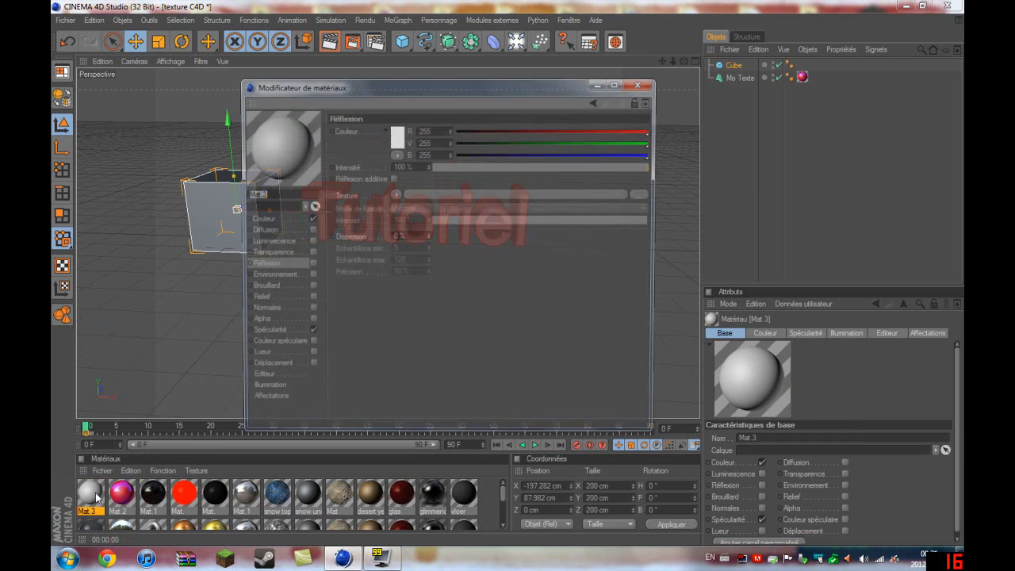
Set the new material's Réflexion colour to dark green (R 6, V 74, B 10) and enable the Réflexion channel.
{"action": "left_click", "coordinate": [398, 141]}
{"action": "left_click", "coordinate": [401, 144]}
{"action": "left_click", "coordinate": [420, 97]}
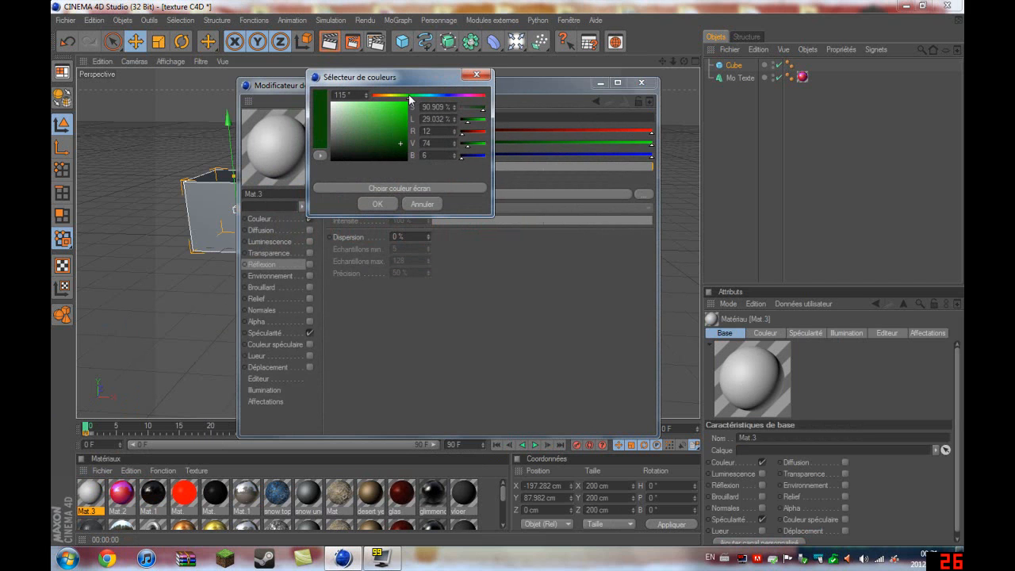
{"action": "left_click", "coordinate": [378, 204]}
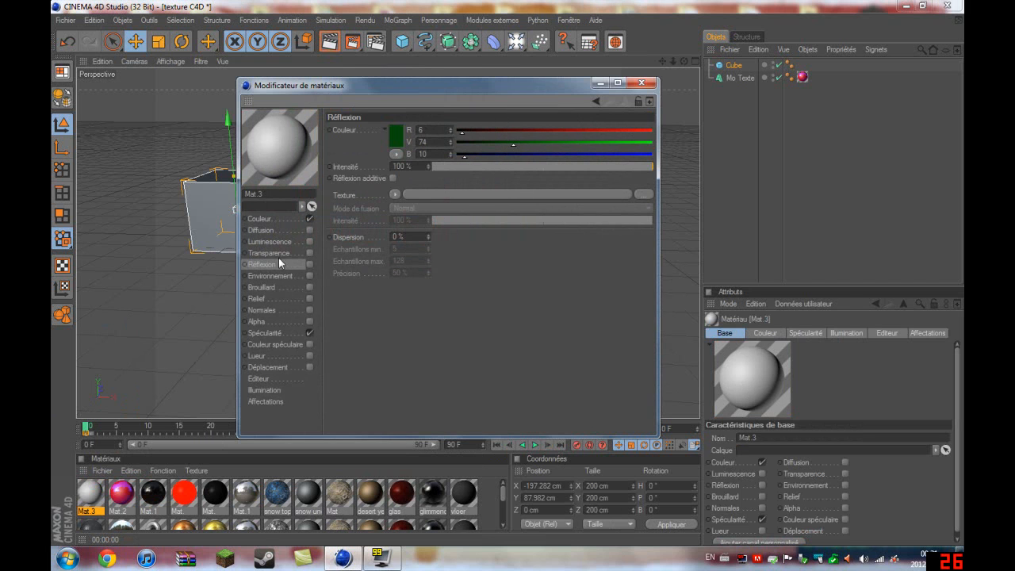
{"action": "left_click", "coordinate": [263, 220]}
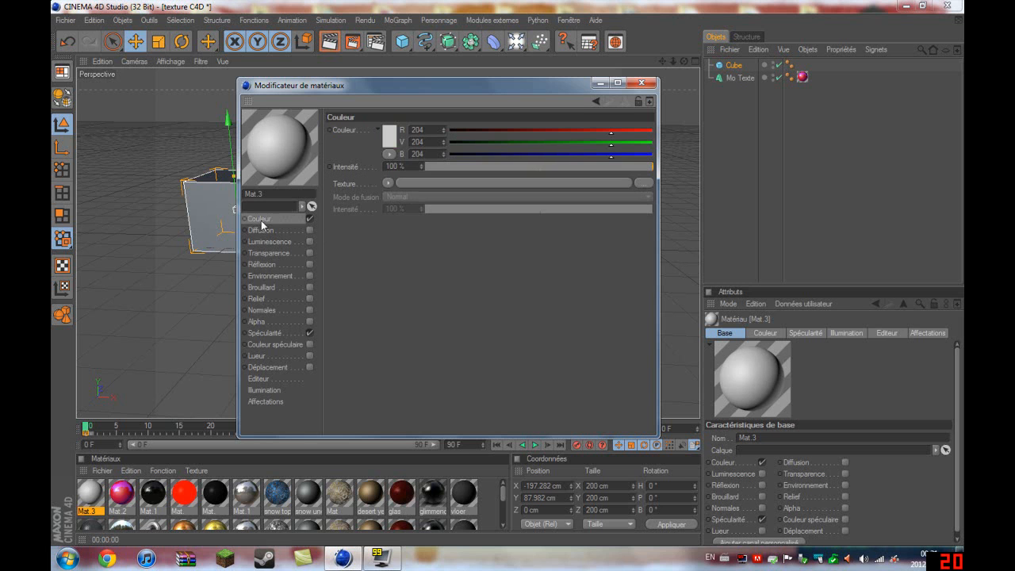
{"action": "left_click", "coordinate": [277, 265]}
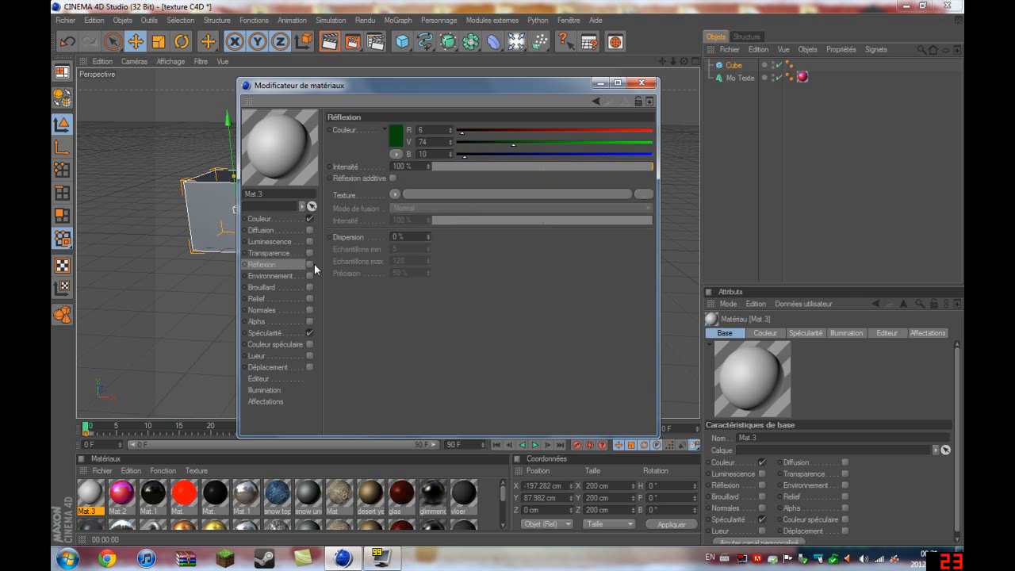
{"action": "left_click", "coordinate": [310, 265]}
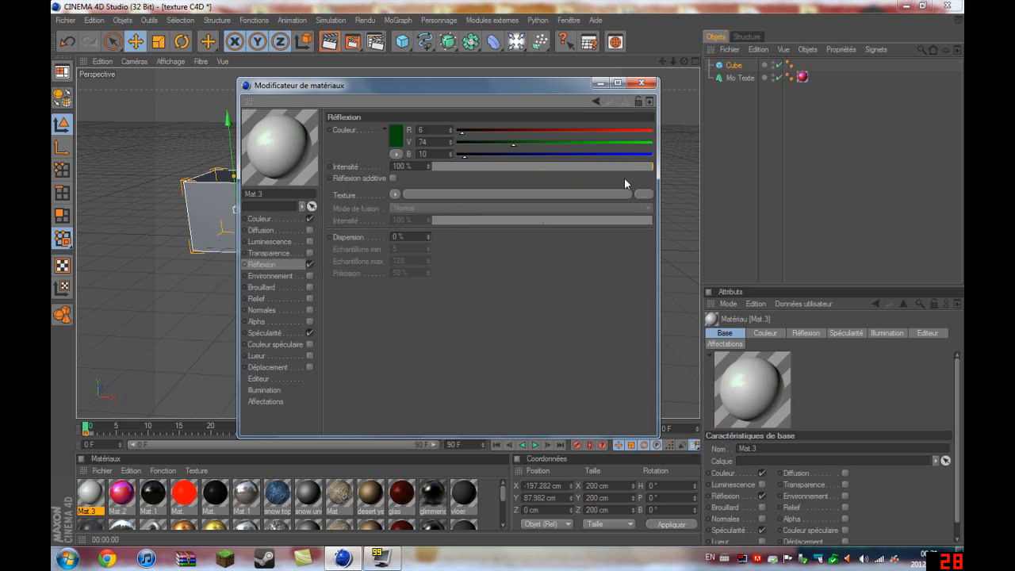
Set the new material's Couleur channel to dark blue (R 7, V 6, B 74) and close the material editor.
{"action": "left_click", "coordinate": [276, 219]}
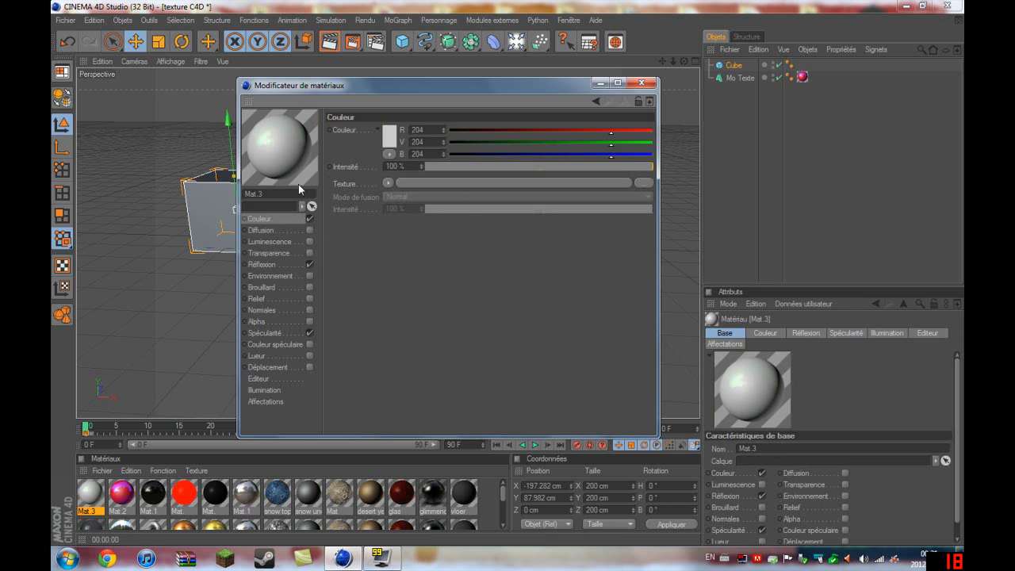
{"action": "left_click", "coordinate": [389, 137]}
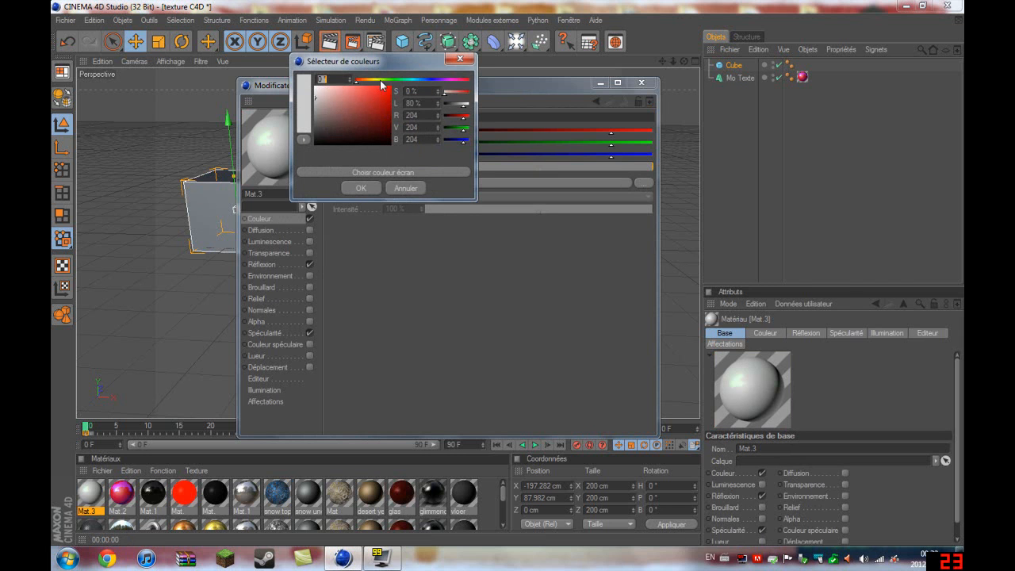
{"action": "left_click_drag", "start_coordinate": [467, 82], "coordinate": [430, 81]}
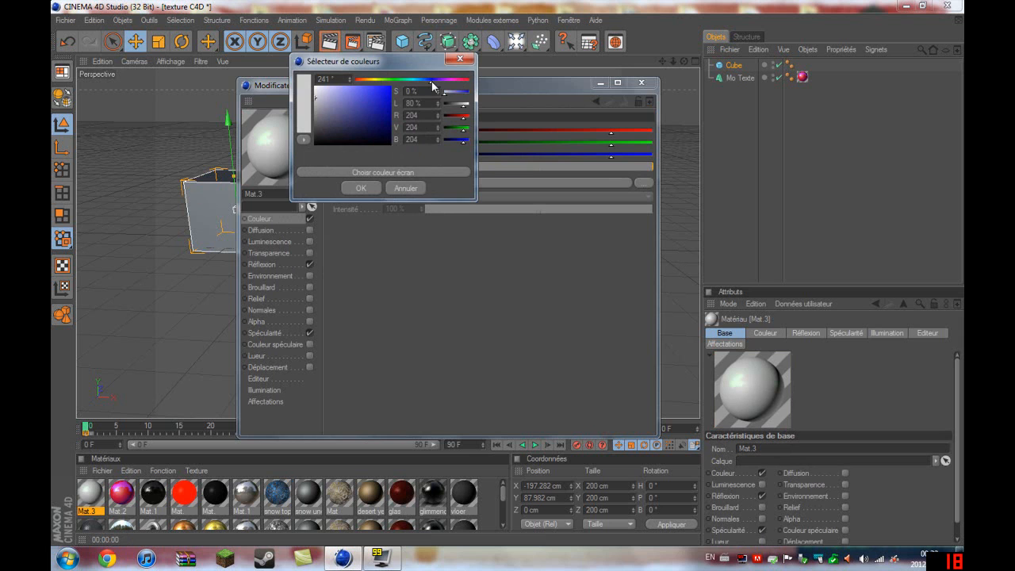
{"action": "left_click", "coordinate": [360, 188]}
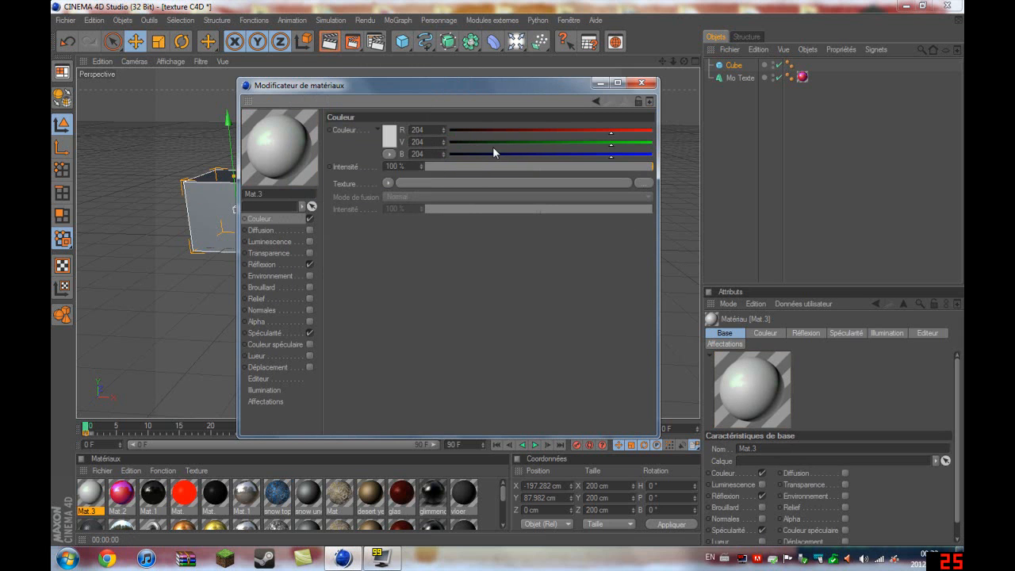
{"action": "left_click", "coordinate": [384, 134]}
{"action": "left_click", "coordinate": [382, 132]}
{"action": "left_click", "coordinate": [429, 84]}
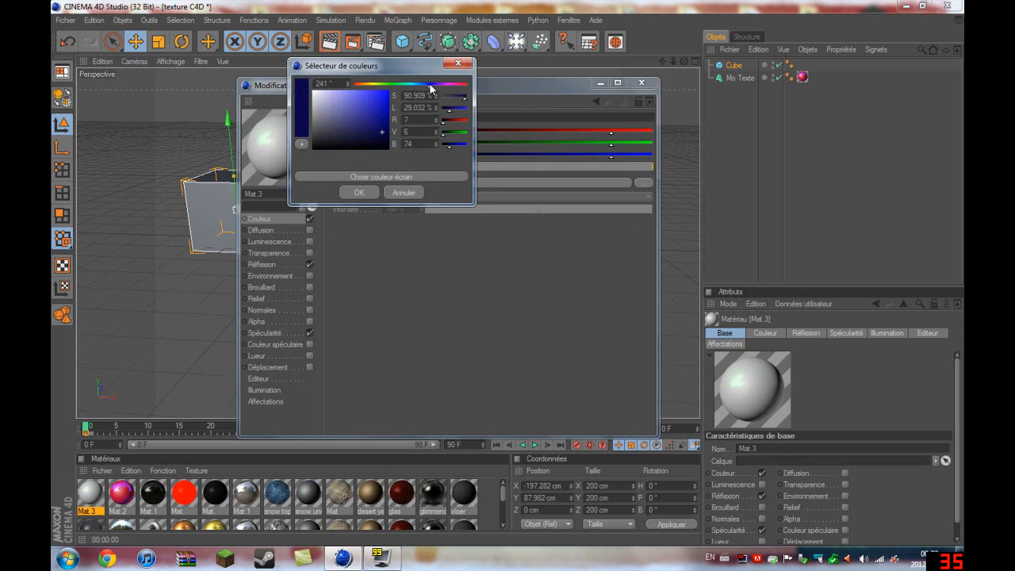
{"action": "left_click", "coordinate": [359, 192]}
{"action": "left_click", "coordinate": [650, 83]}
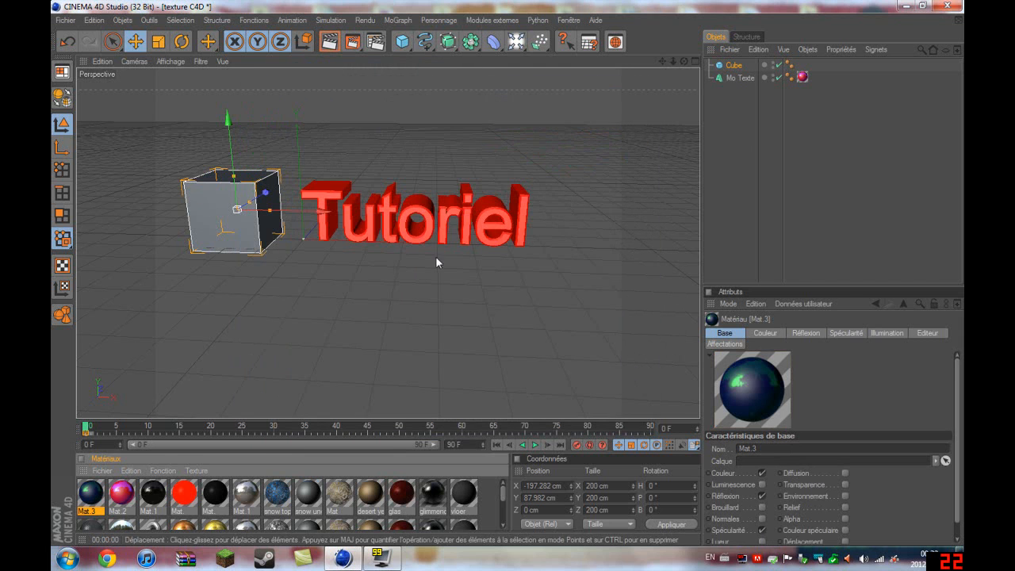
Apply the dark blue material to the cube and render the active view to preview it.
{"action": "left_click_drag", "start_coordinate": [210, 314], "coordinate": [228, 225]}
{"action": "left_click", "coordinate": [466, 168]}
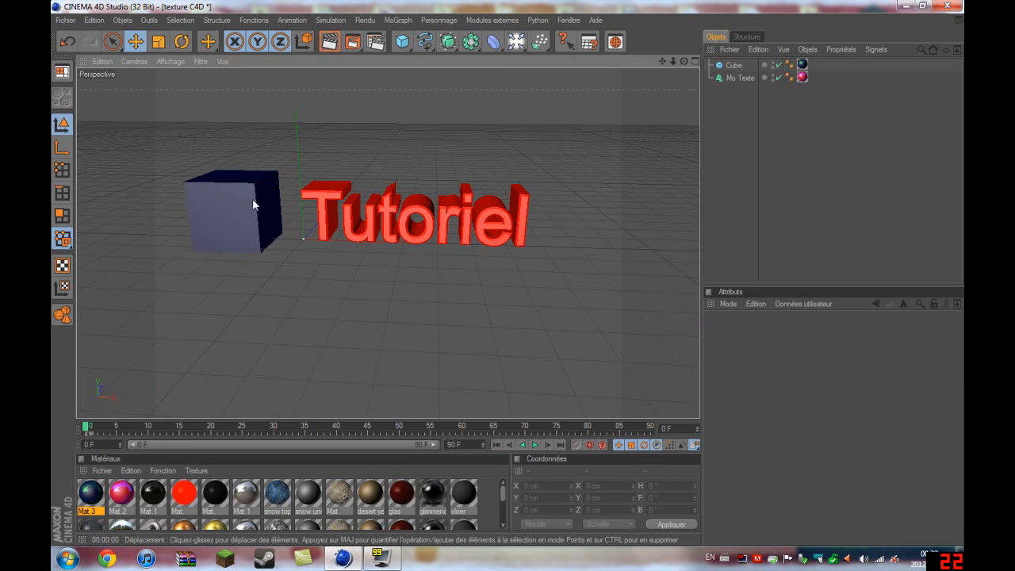
{"action": "left_click", "coordinate": [334, 46]}
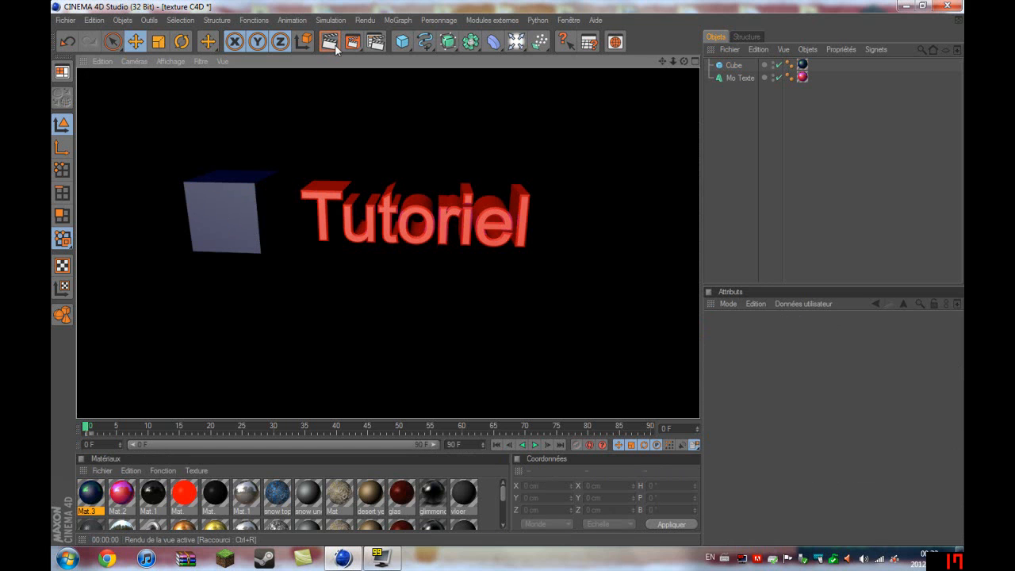
{"action": "left_click", "coordinate": [721, 172]}
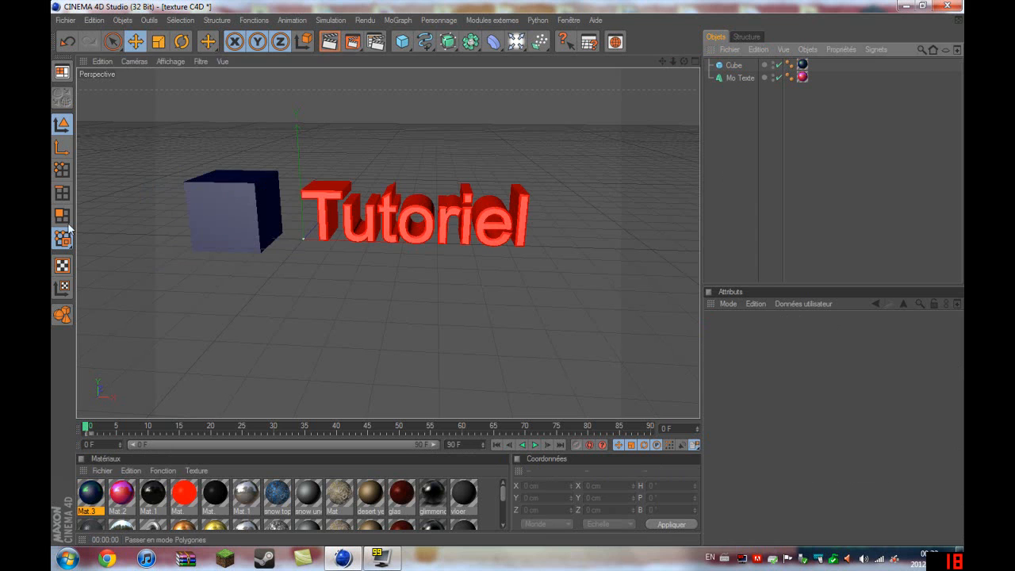
Go to frame 40, select the cube and record a keyframe at its current position.
{"action": "left_click", "coordinate": [228, 209]}
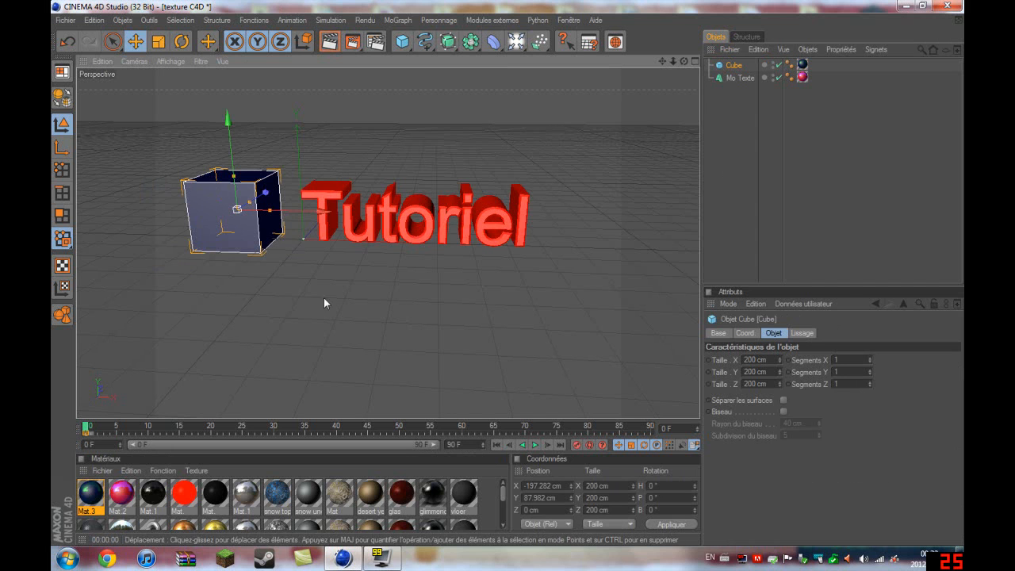
{"action": "left_click", "coordinate": [741, 193]}
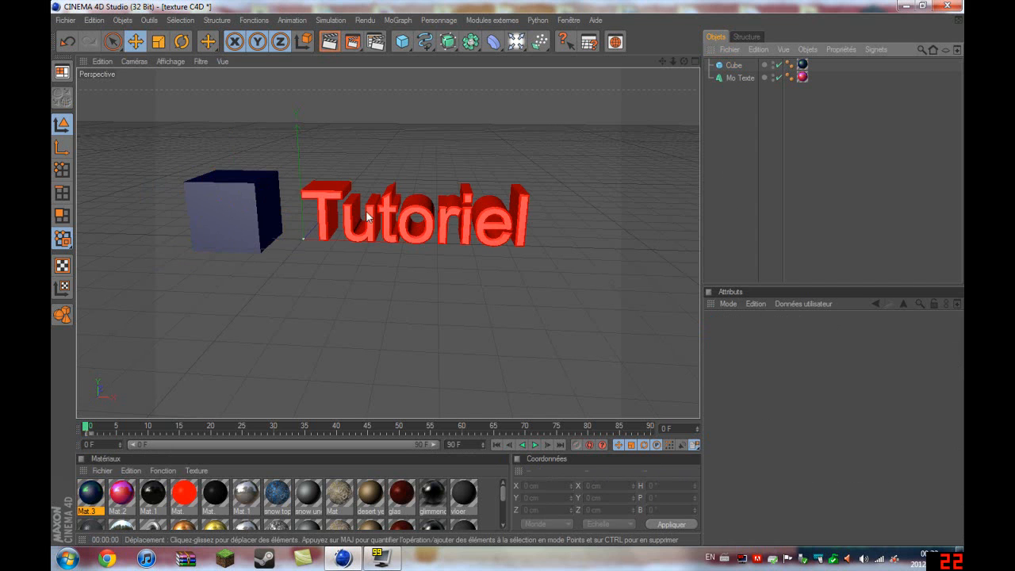
{"action": "left_click_drag", "start_coordinate": [87, 429], "coordinate": [336, 441]}
{"action": "left_click", "coordinate": [232, 202]}
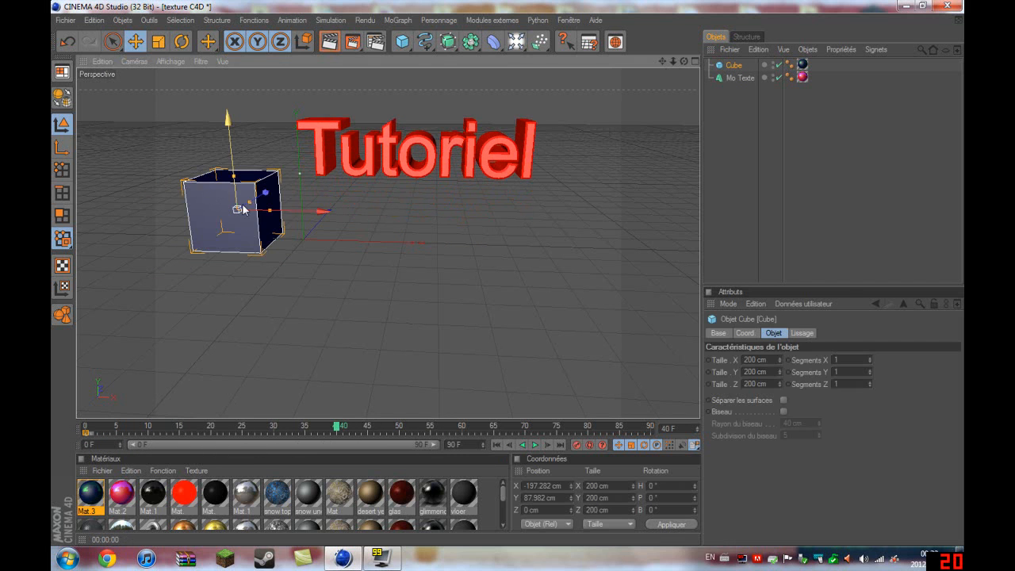
{"action": "mouse_move", "coordinate": [684, 61]}
{"action": "left_mouse_down"}
{"action": "mouse_move", "coordinate": [680, 32]}
{"action": "mouse_move", "coordinate": [684, 61]}
{"action": "left_mouse_up"}
{"action": "mouse_move", "coordinate": [339, 434]}
{"action": "left_mouse_down"}
{"action": "mouse_move", "coordinate": [318, 431]}
{"action": "mouse_move", "coordinate": [337, 436]}
{"action": "left_mouse_up"}
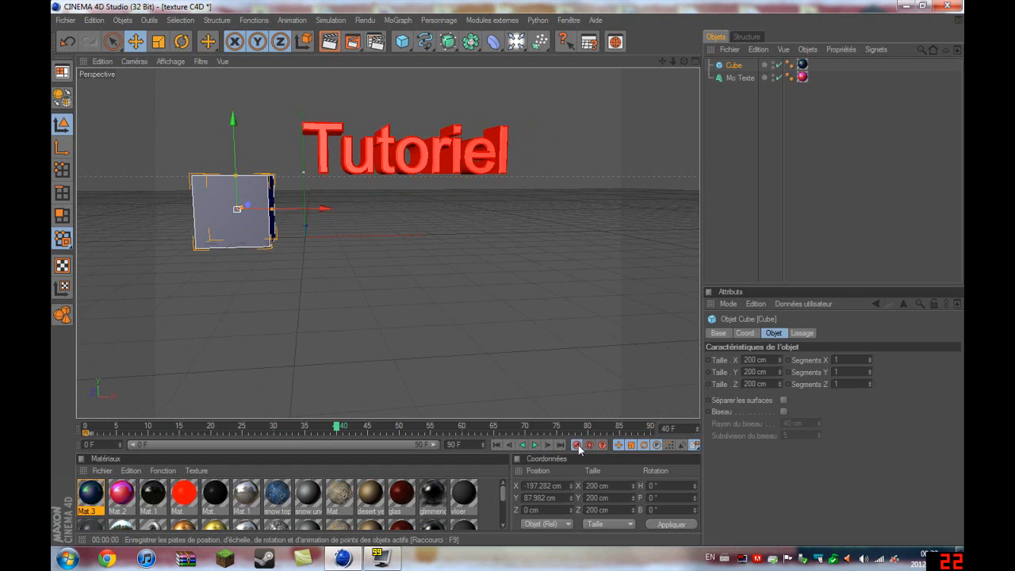
At frame 75, move the cube along X to about 826 cm, past the text, and record a keyframe.
{"action": "left_click_drag", "start_coordinate": [338, 431], "coordinate": [499, 444]}
{"action": "left_click", "coordinate": [551, 444]}
{"action": "left_click_drag", "start_coordinate": [325, 209], "coordinate": [634, 206]}
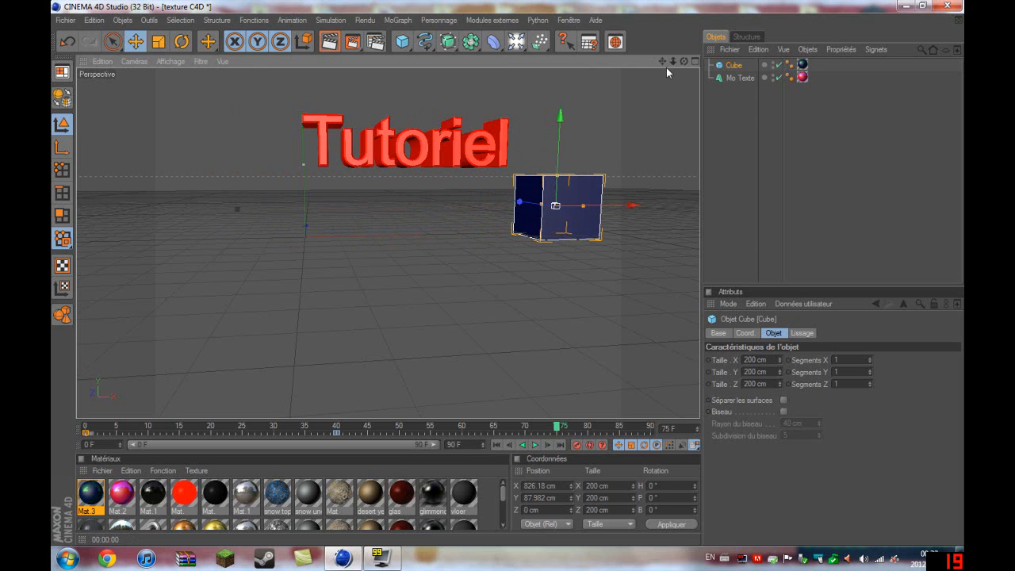
{"action": "left_click_drag", "start_coordinate": [685, 61], "coordinate": [658, 70]}
{"action": "left_click", "coordinate": [578, 447]}
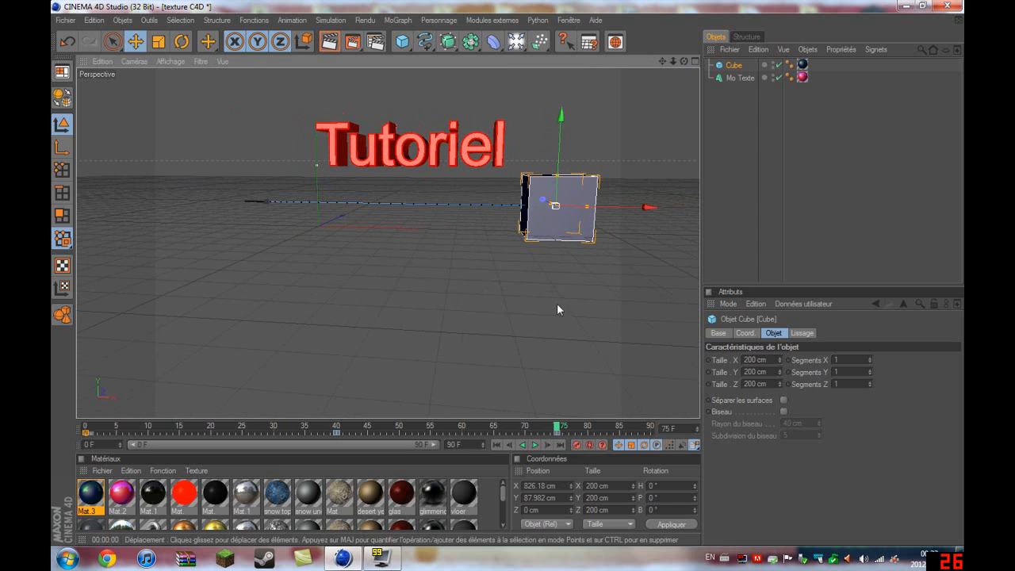
Return to frame 0, deselect the cube, and play the animation to check the motion before stopping it.
{"action": "left_click_drag", "start_coordinate": [561, 432], "coordinate": [86, 432]}
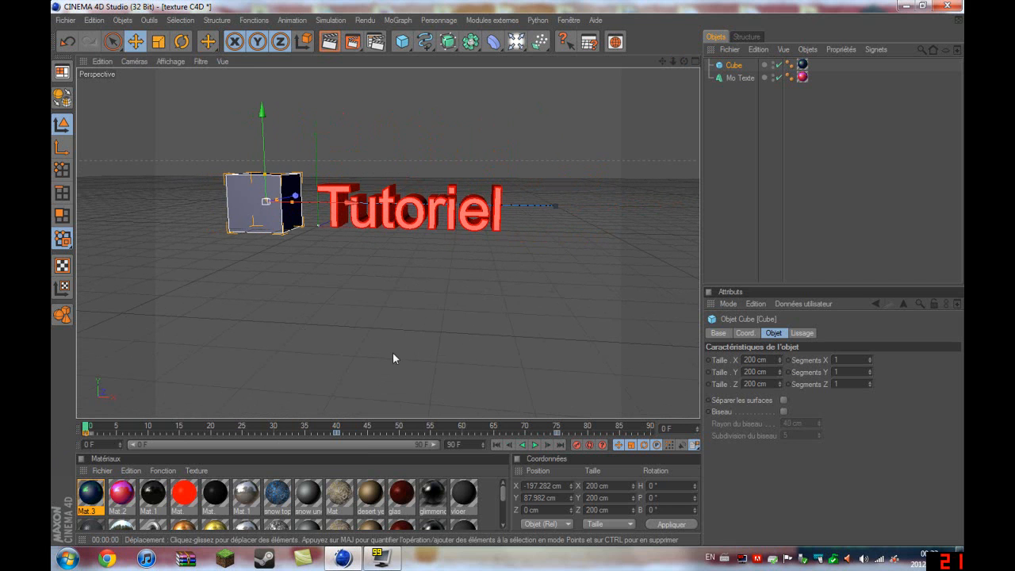
{"action": "left_click", "coordinate": [732, 208]}
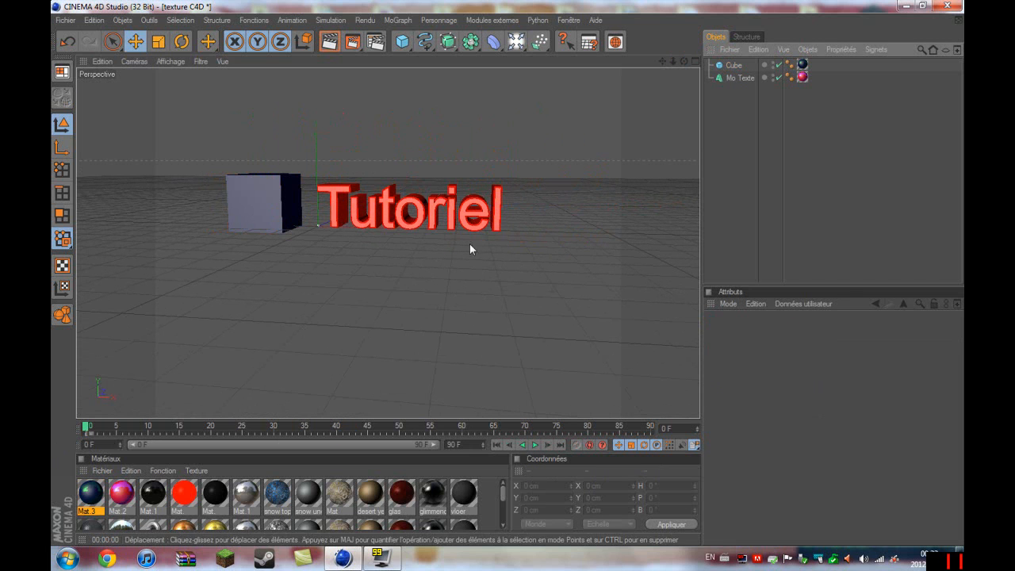
{"action": "left_click", "coordinate": [543, 446]}
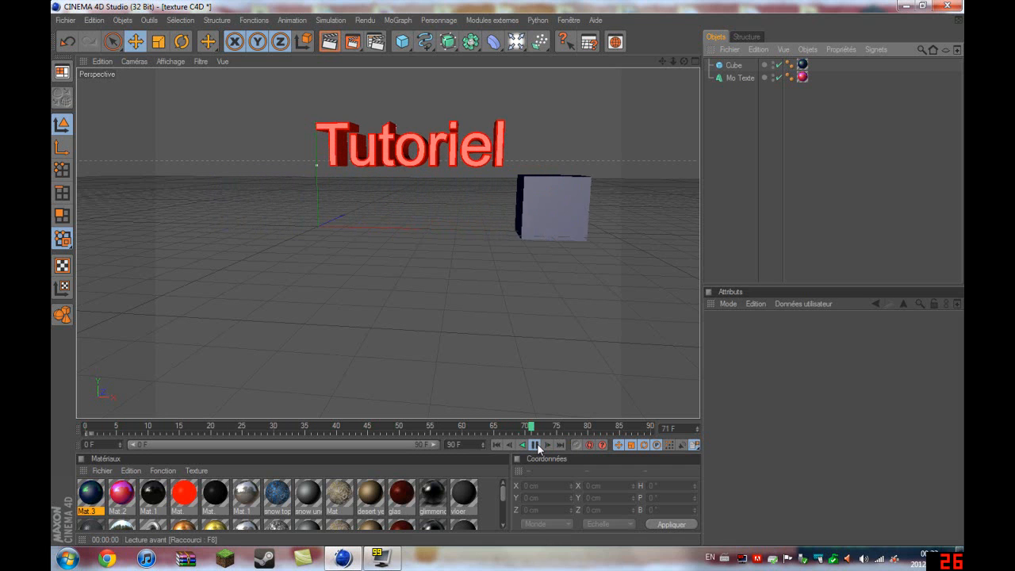
{"action": "left_click", "coordinate": [536, 446]}
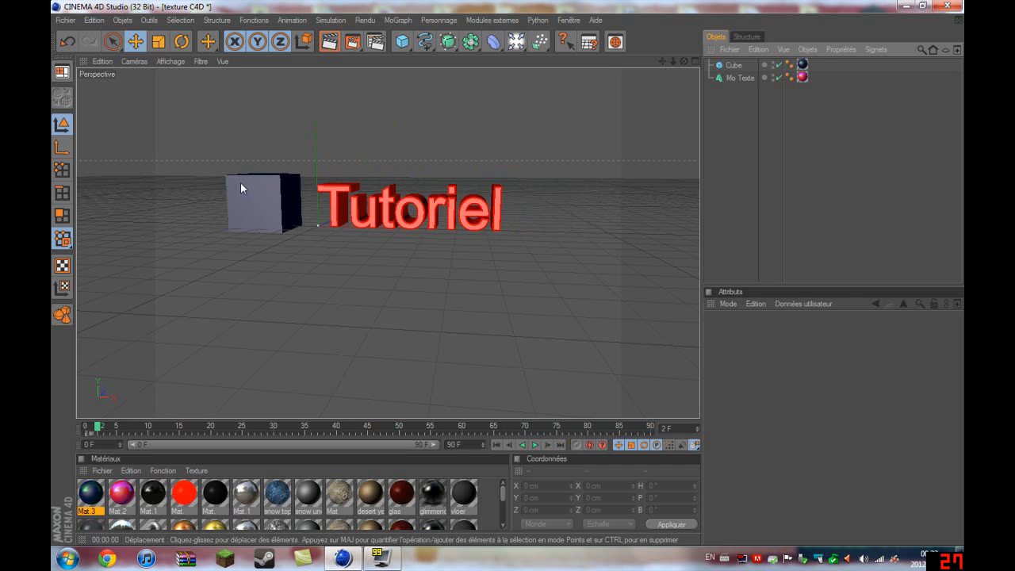
Adjust the cube's first keyframe at the start of the timeline, scrub the animation to frame 84 and deselect the cube.
{"action": "mouse_move", "coordinate": [103, 428]}
{"action": "left_mouse_down"}
{"action": "mouse_move", "coordinate": [84, 432]}
{"action": "mouse_move", "coordinate": [175, 453]}
{"action": "left_mouse_up"}
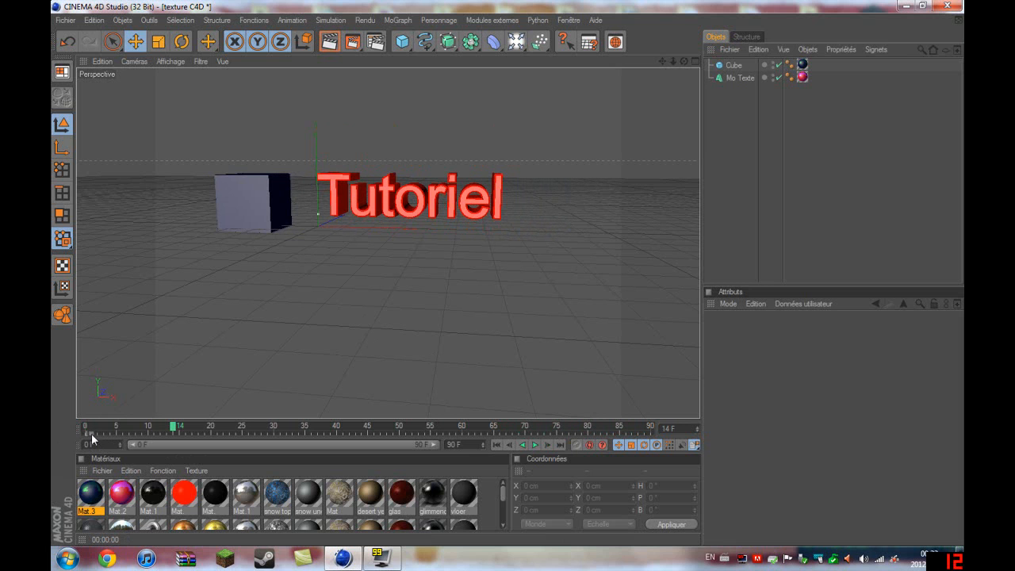
{"action": "left_click", "coordinate": [222, 187]}
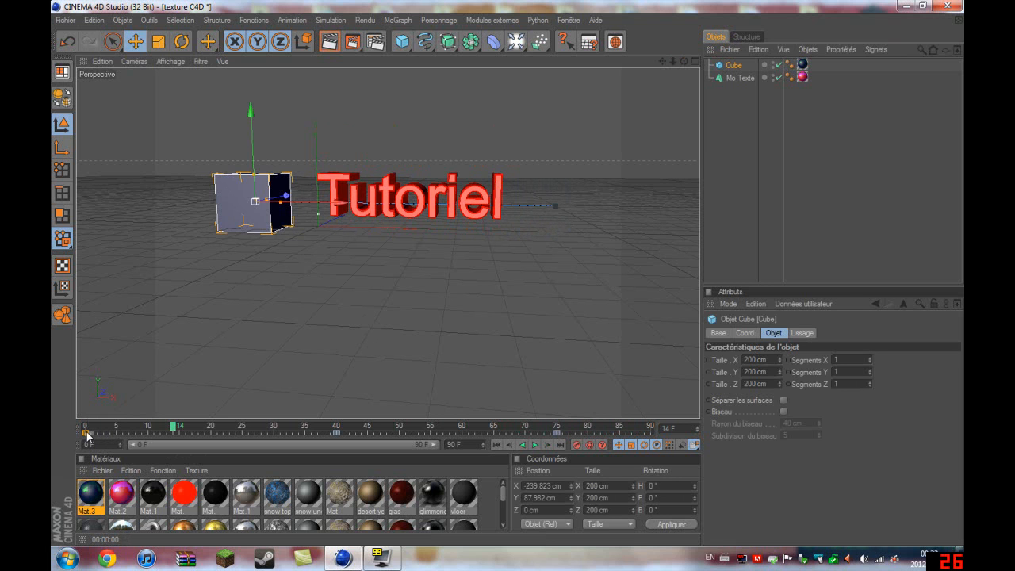
{"action": "left_click_drag", "start_coordinate": [88, 433], "coordinate": [85, 433]}
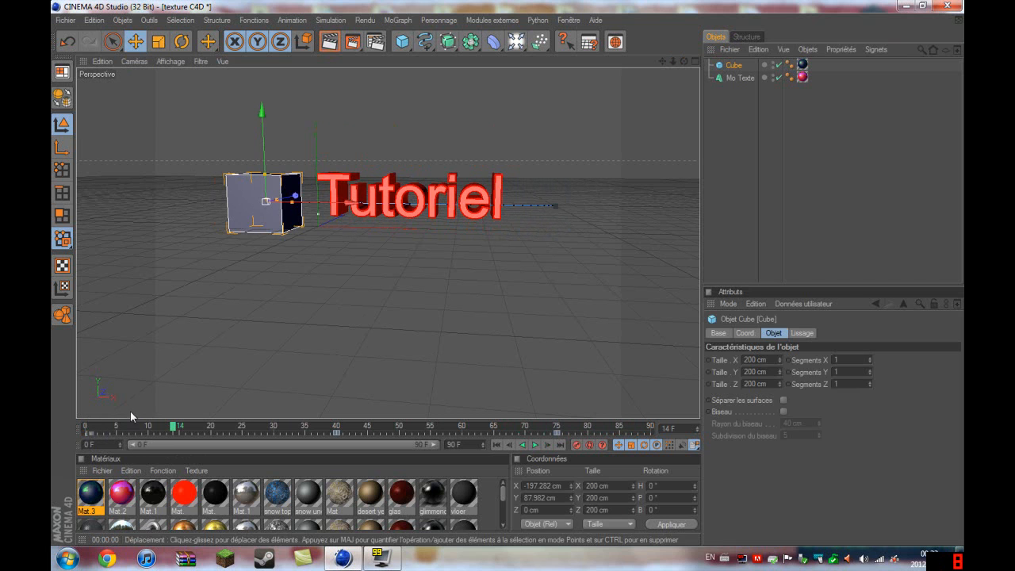
{"action": "left_click_drag", "start_coordinate": [181, 430], "coordinate": [619, 445]}
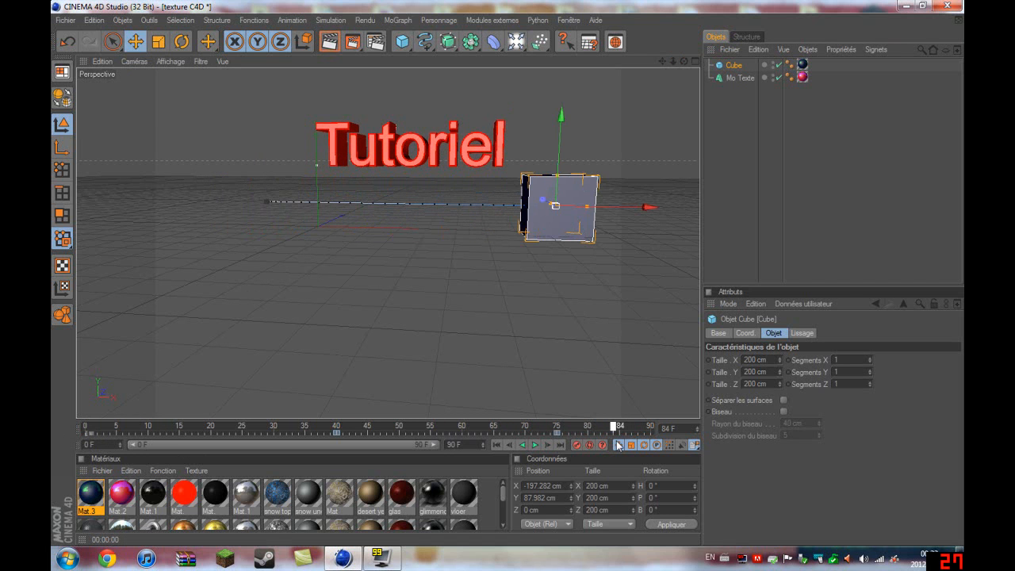
{"action": "left_click", "coordinate": [722, 210]}
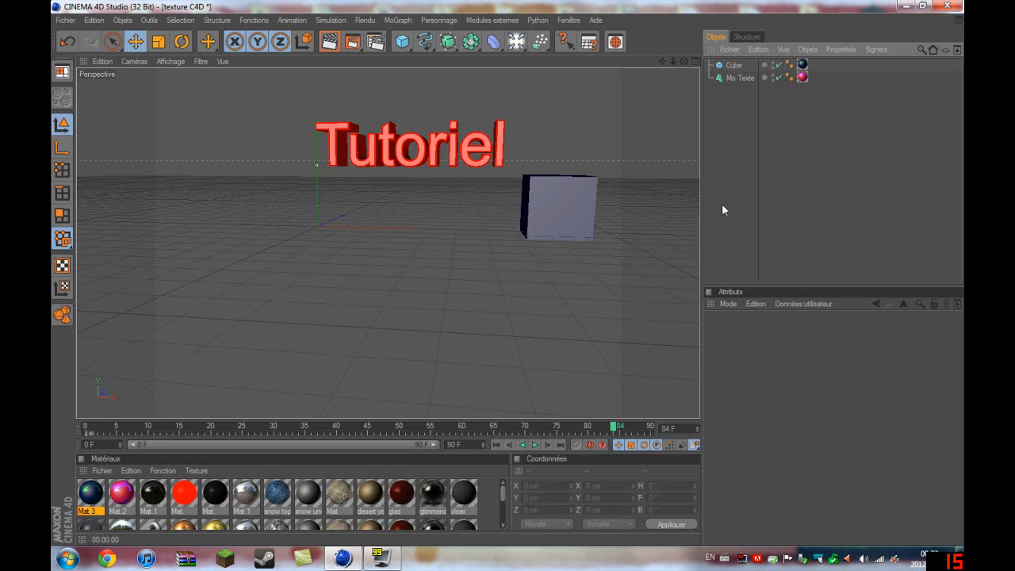
{"action": "scroll", "coordinate": [488, 249], "scroll_direction": "up", "scroll_amount": 3}
{"action": "scroll", "coordinate": [488, 249], "scroll_direction": "down", "scroll_amount": 3}
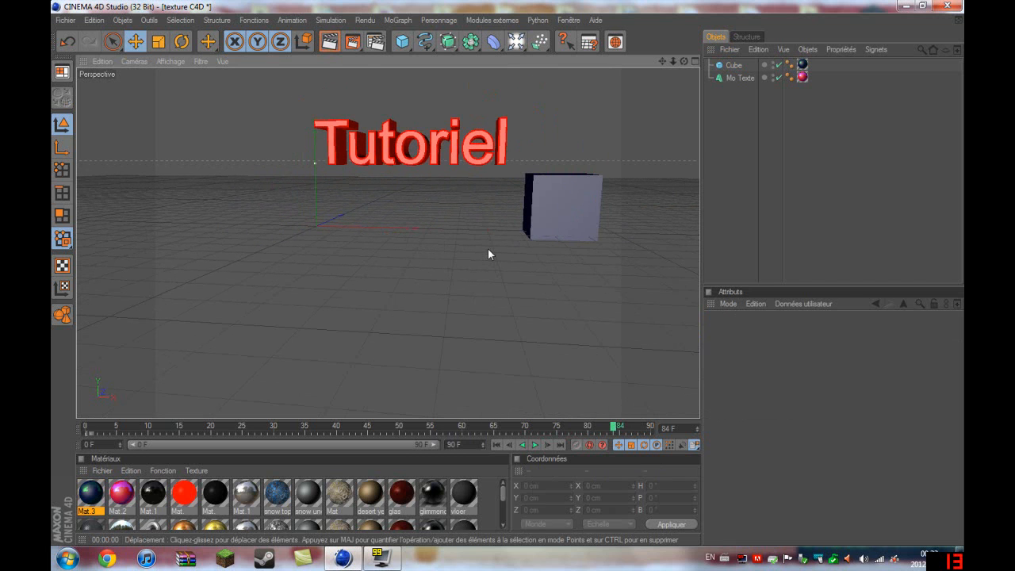
{"action": "left_click_drag", "start_coordinate": [663, 61], "coordinate": [585, 68]}
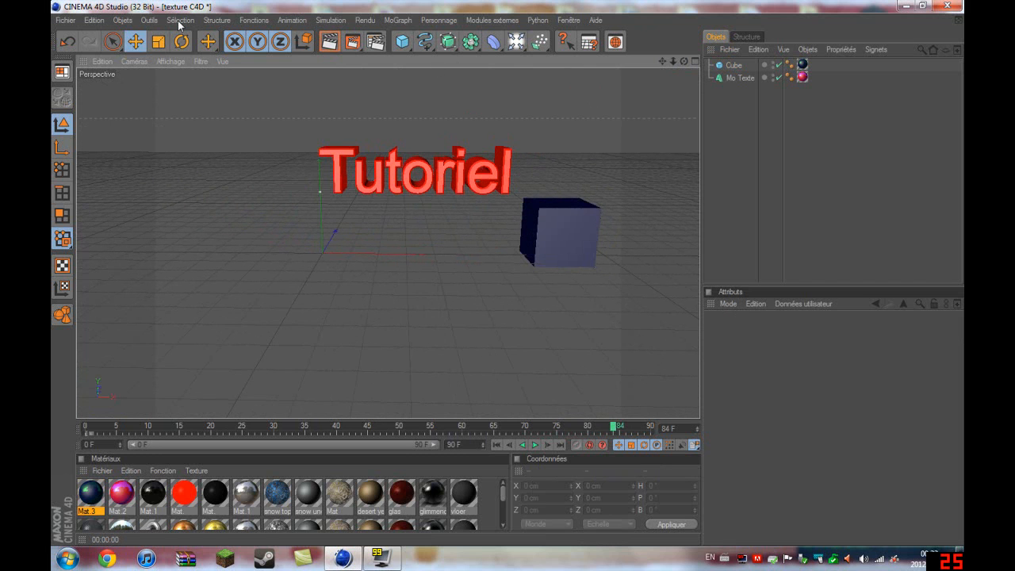
{"action": "left_click_drag", "start_coordinate": [679, 62], "coordinate": [634, 66]}
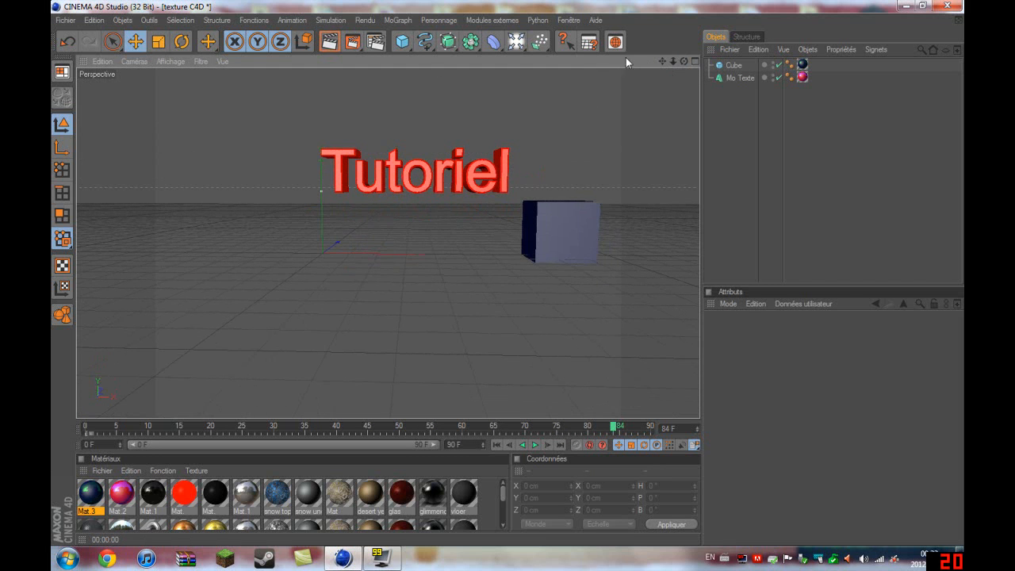